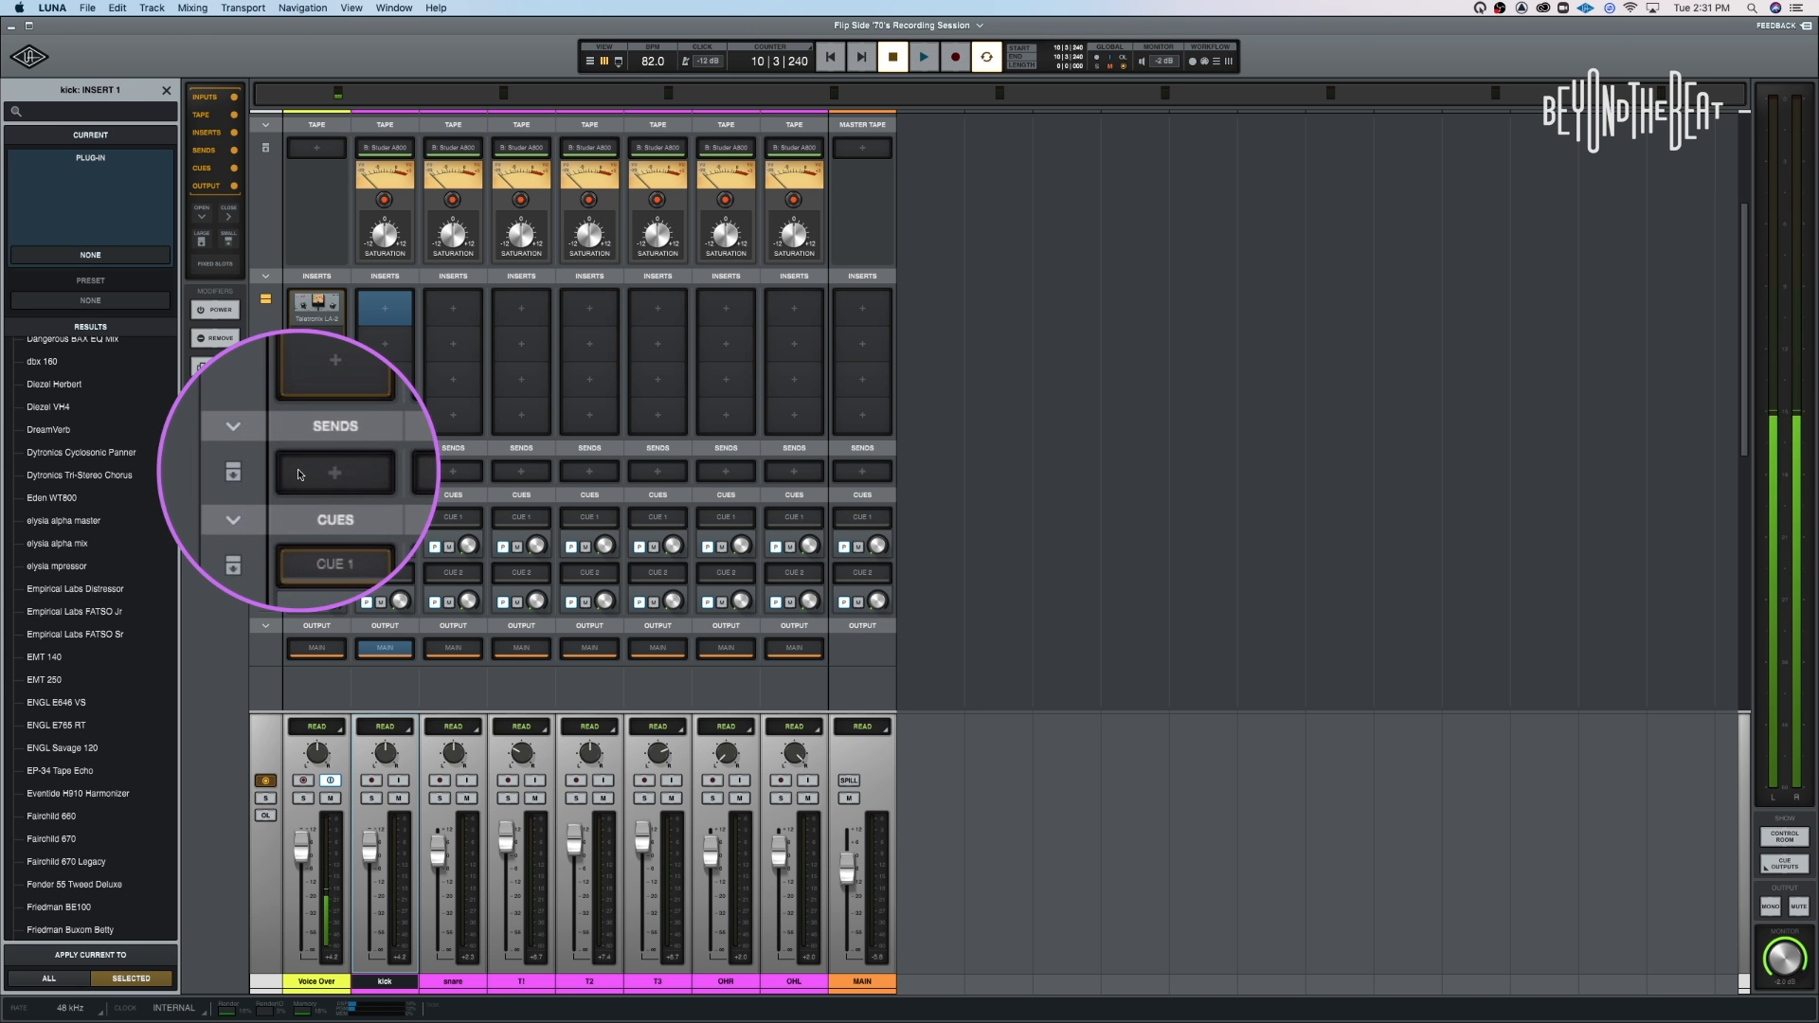
Close the kick track's insert browser and return to the mixer view
key("super+equal")
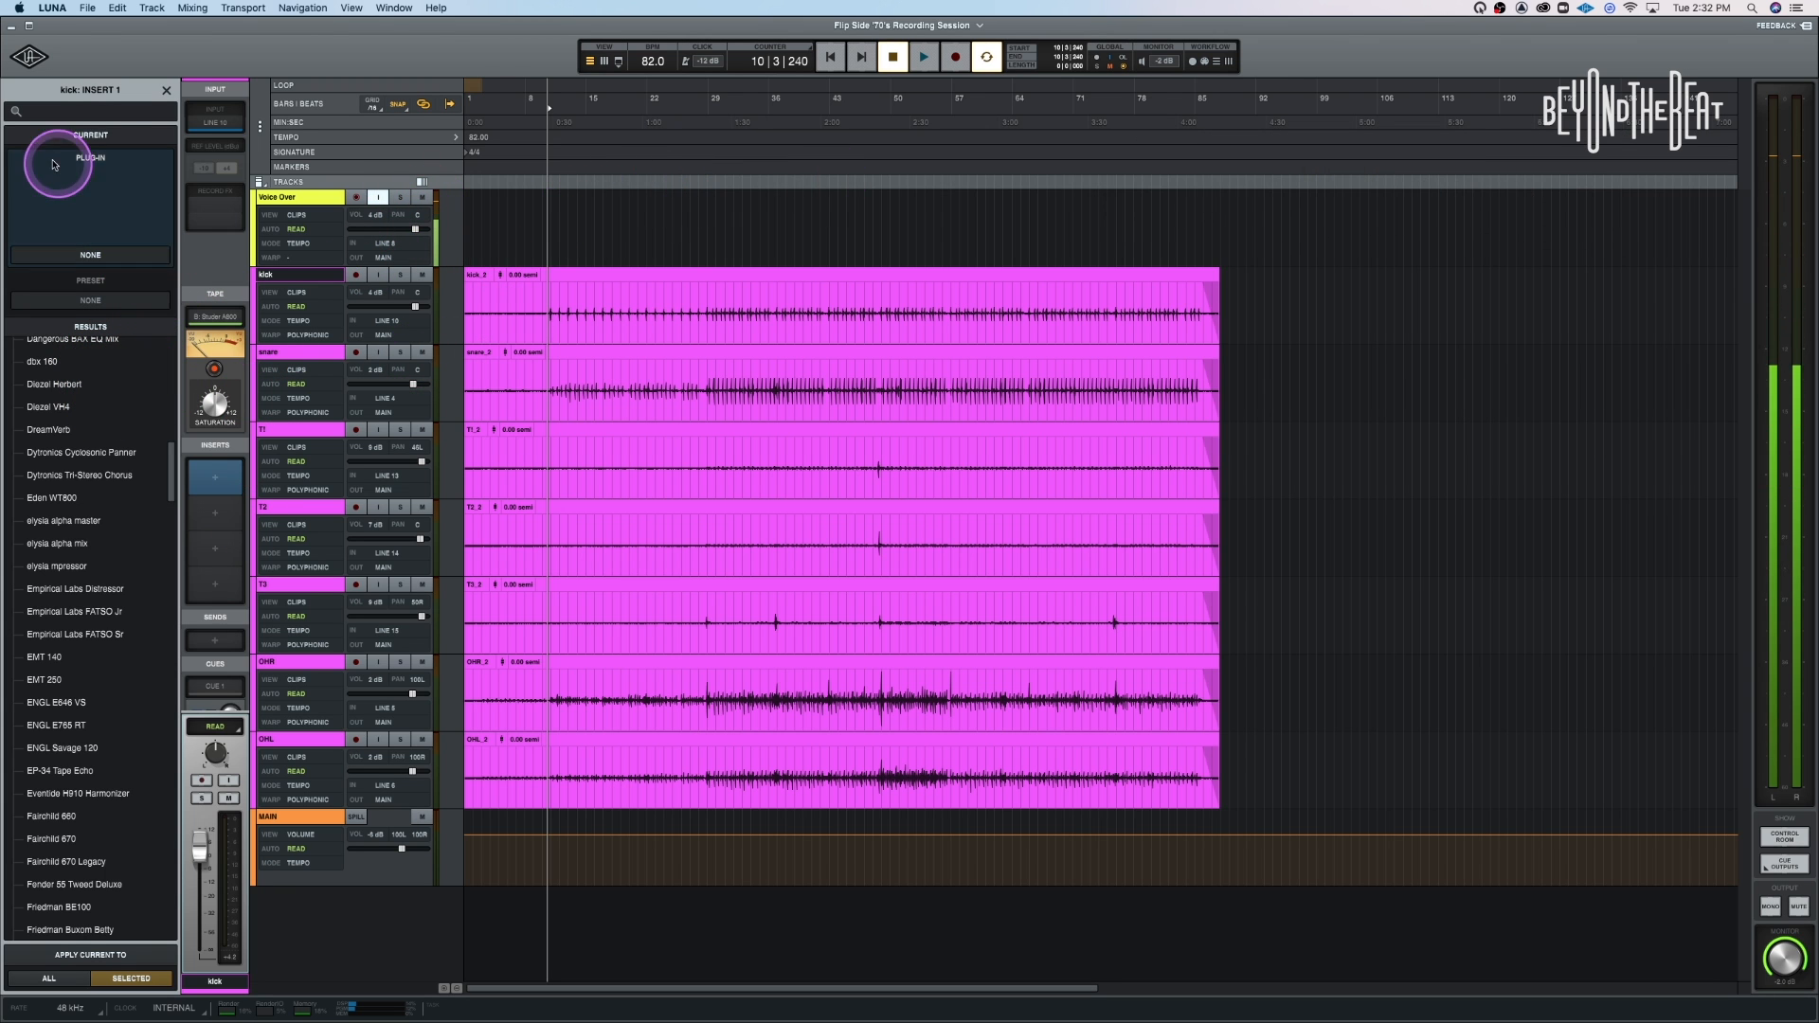
left_click(166, 90)
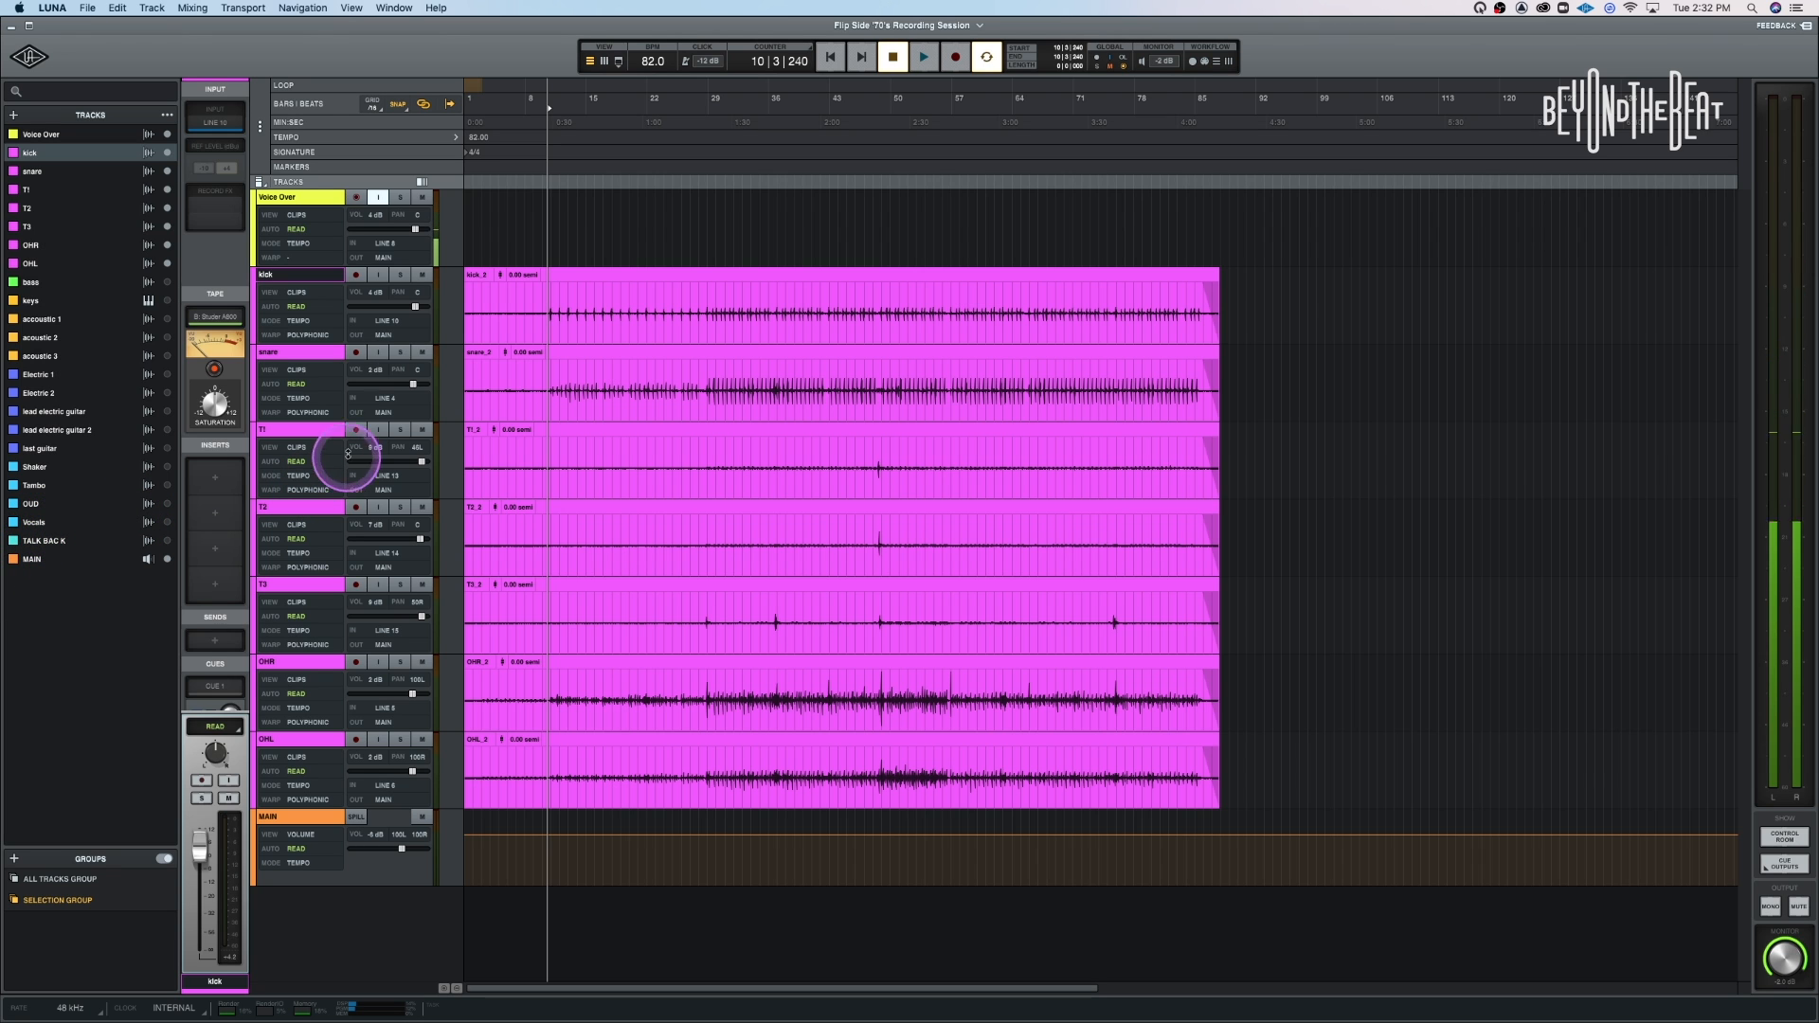
left_click(777, 261)
key("super+equal")
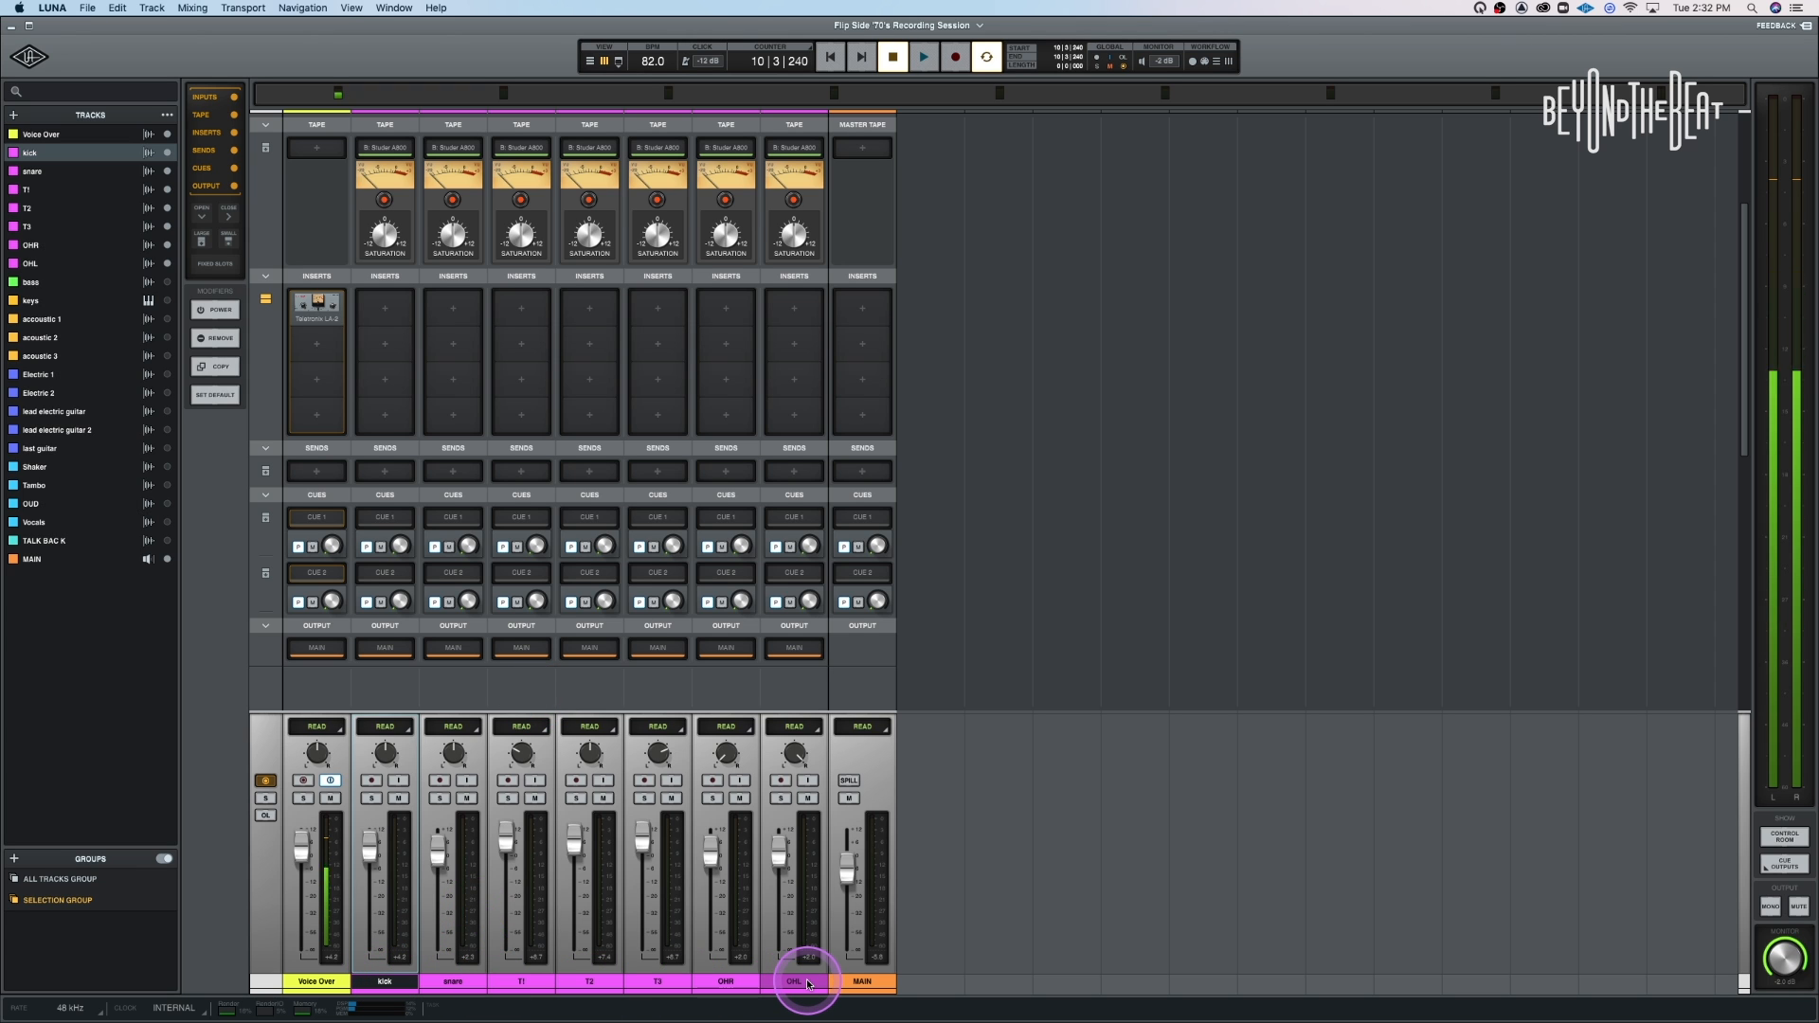
Play back the drum tracks to hear them without reverb, and stop the transport
key("space")
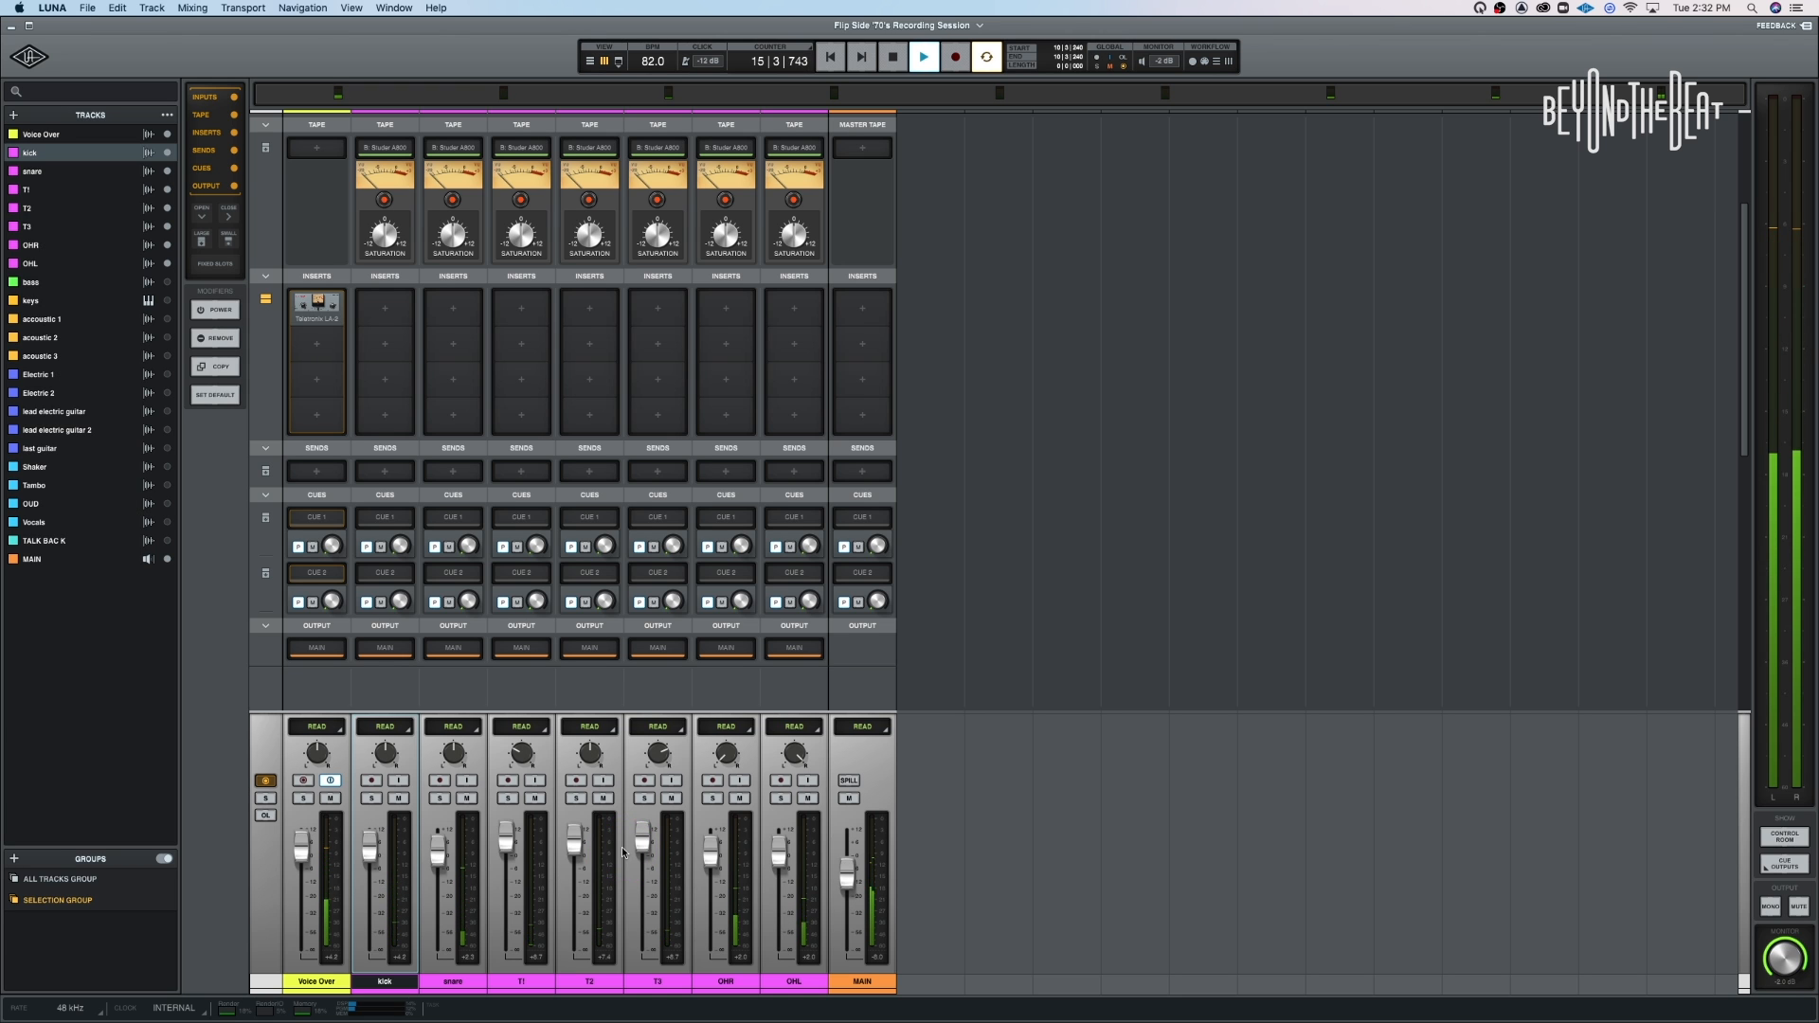
left_click_drag(393, 783, 561, 779)
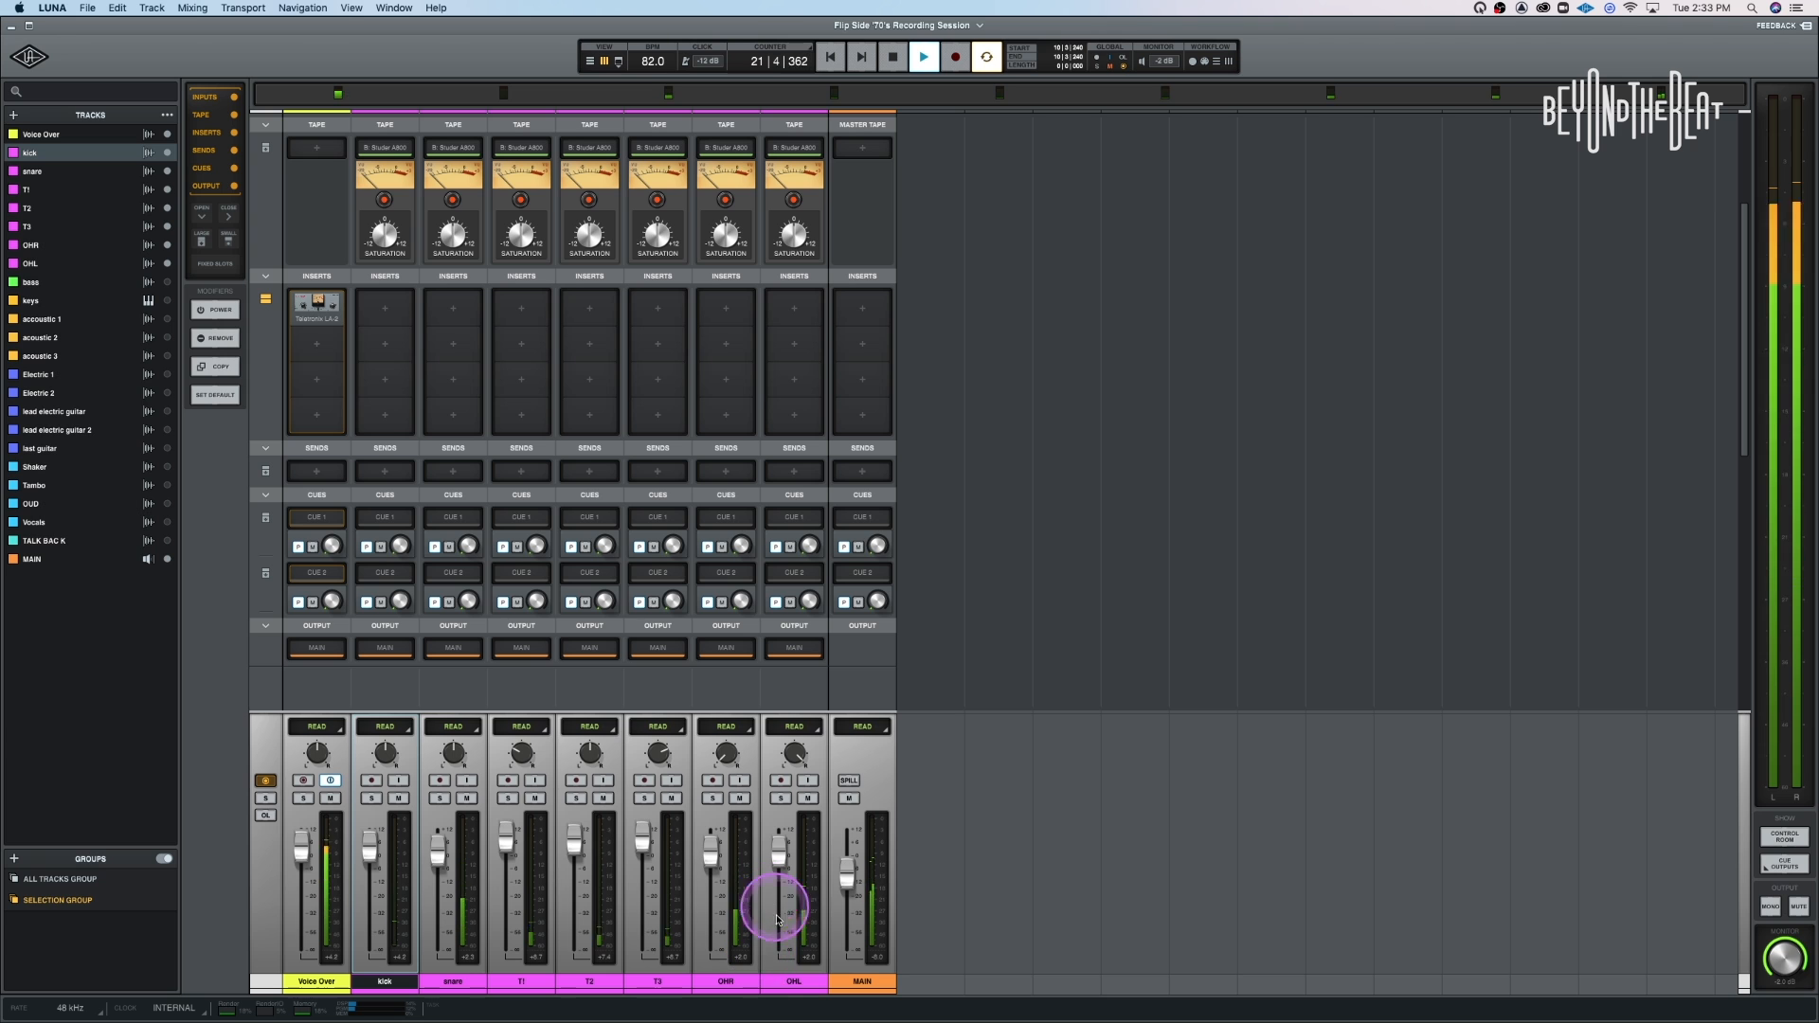
key("space")
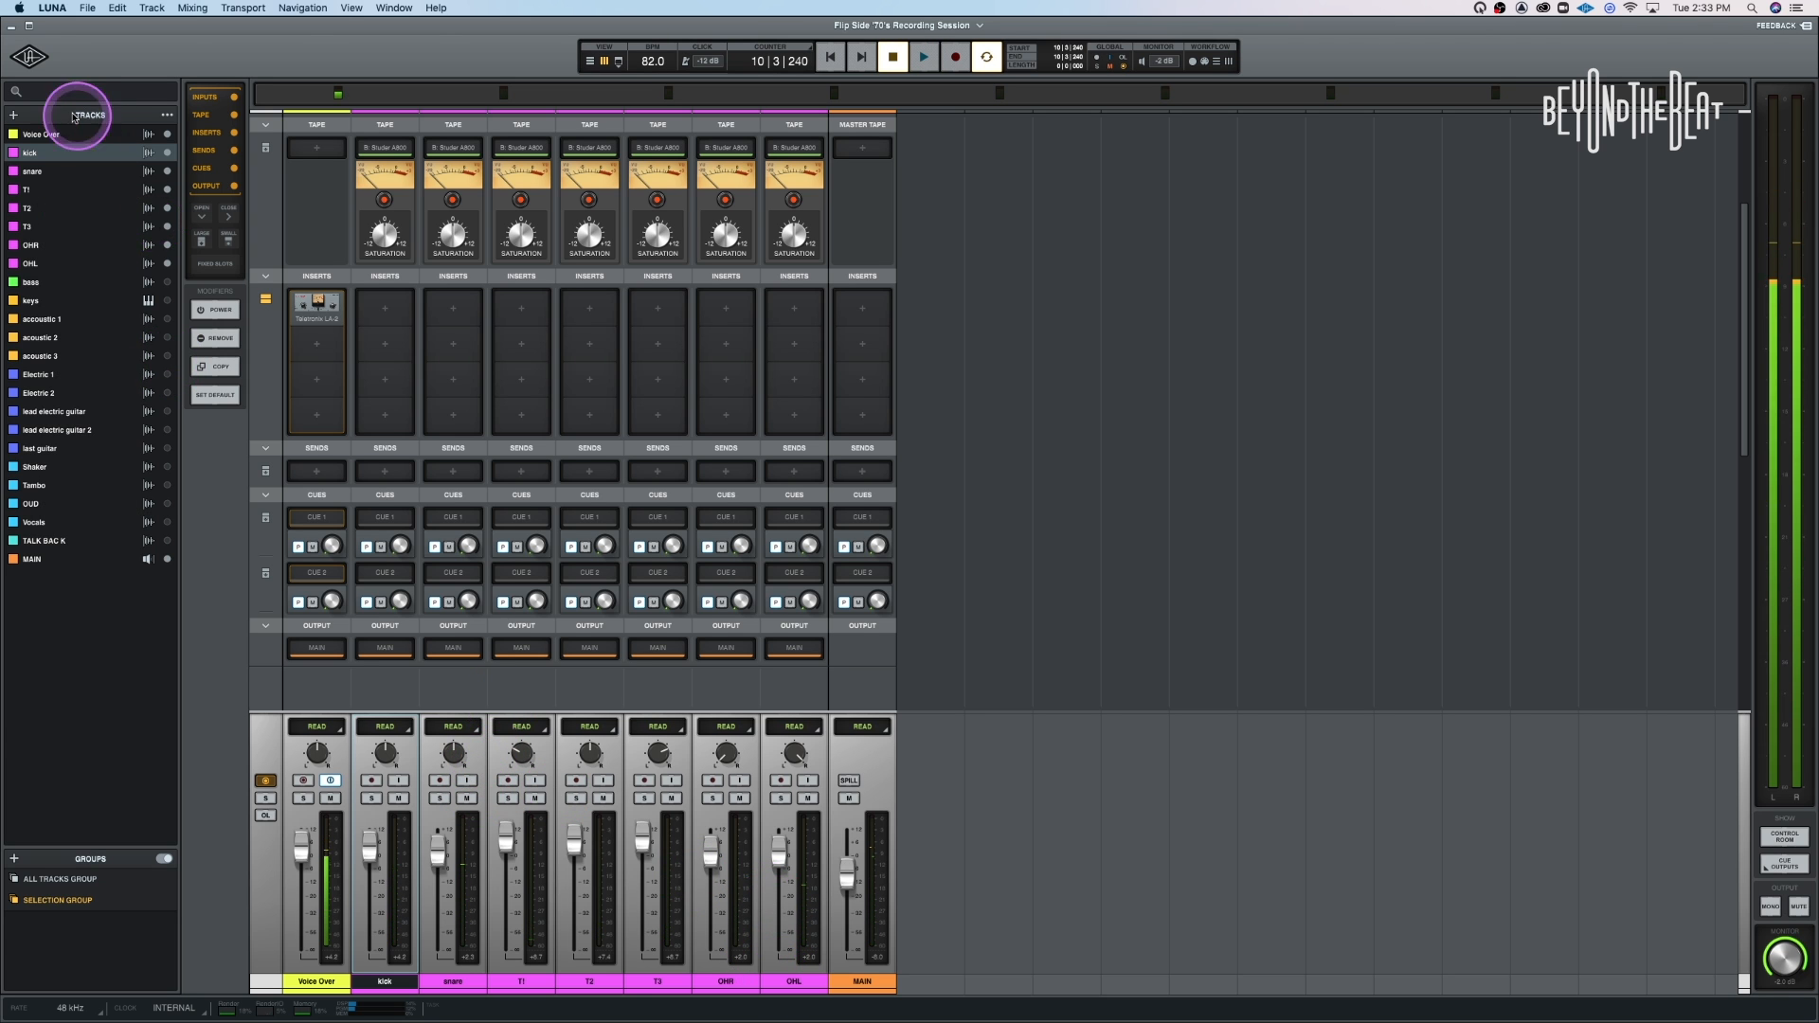
Create one stereo bus track with Neve Summing as its console
left_click(16, 116)
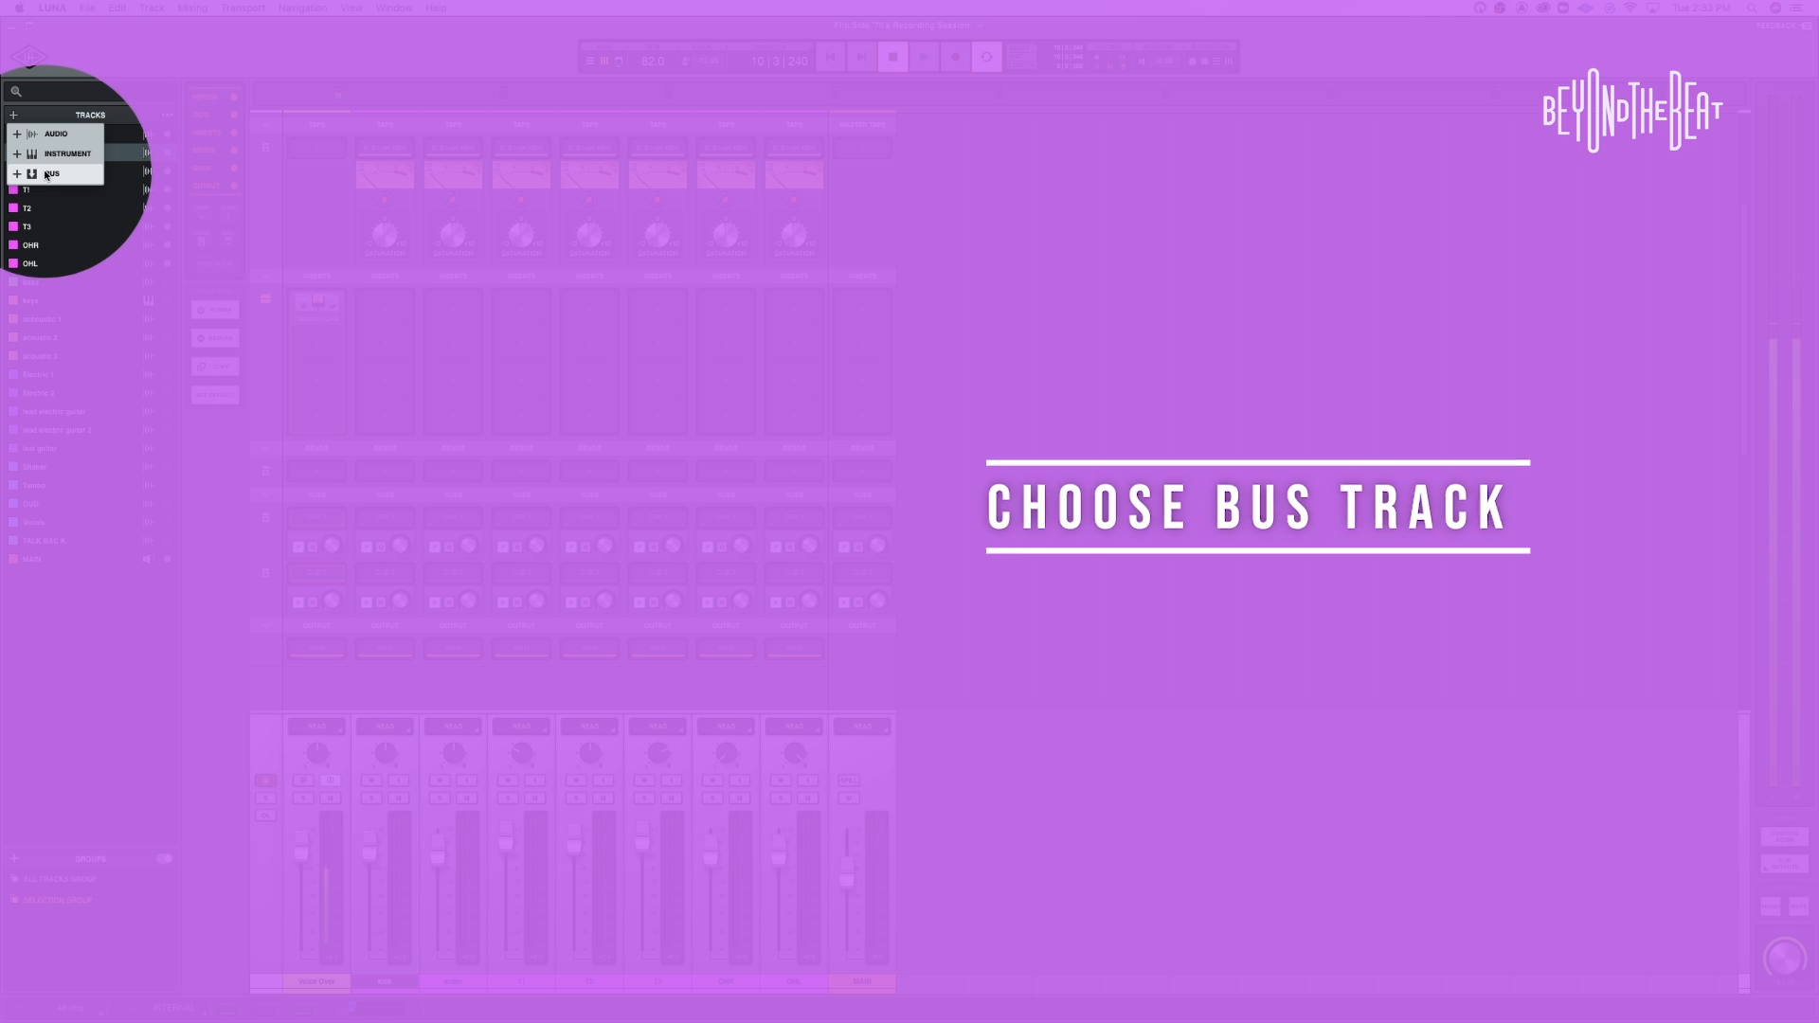
left_click(46, 175)
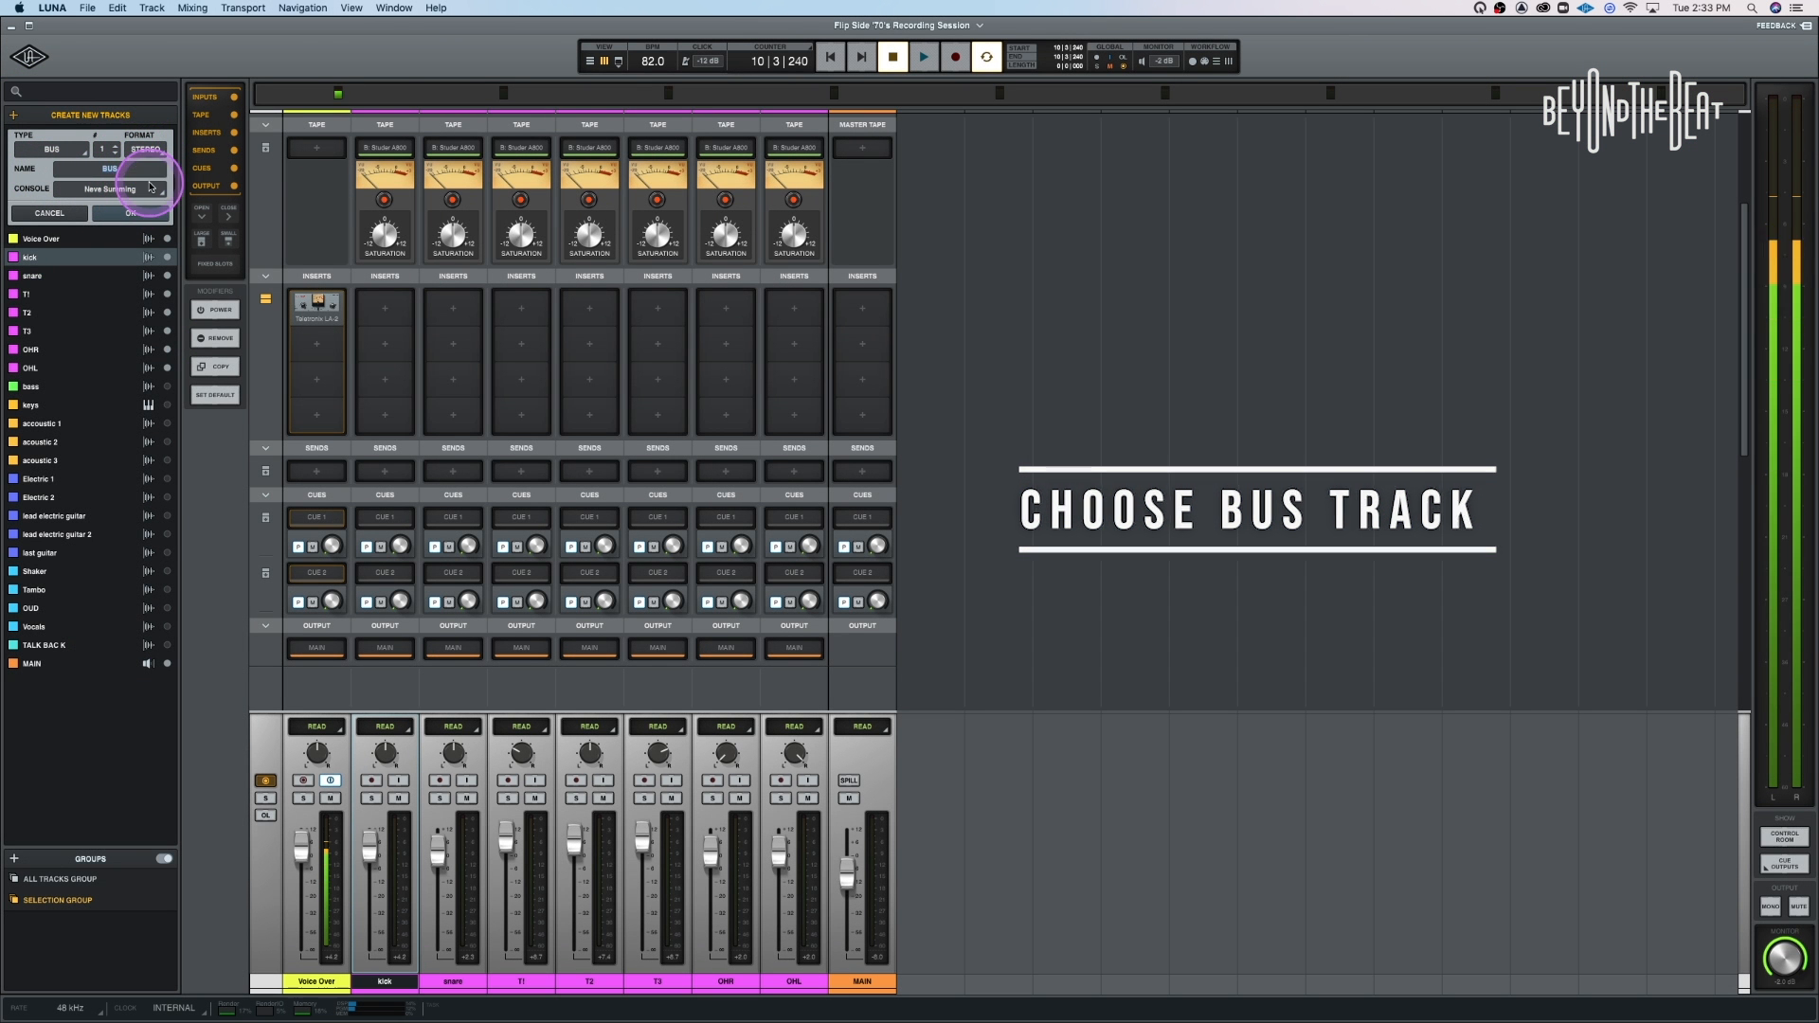
left_click(132, 212)
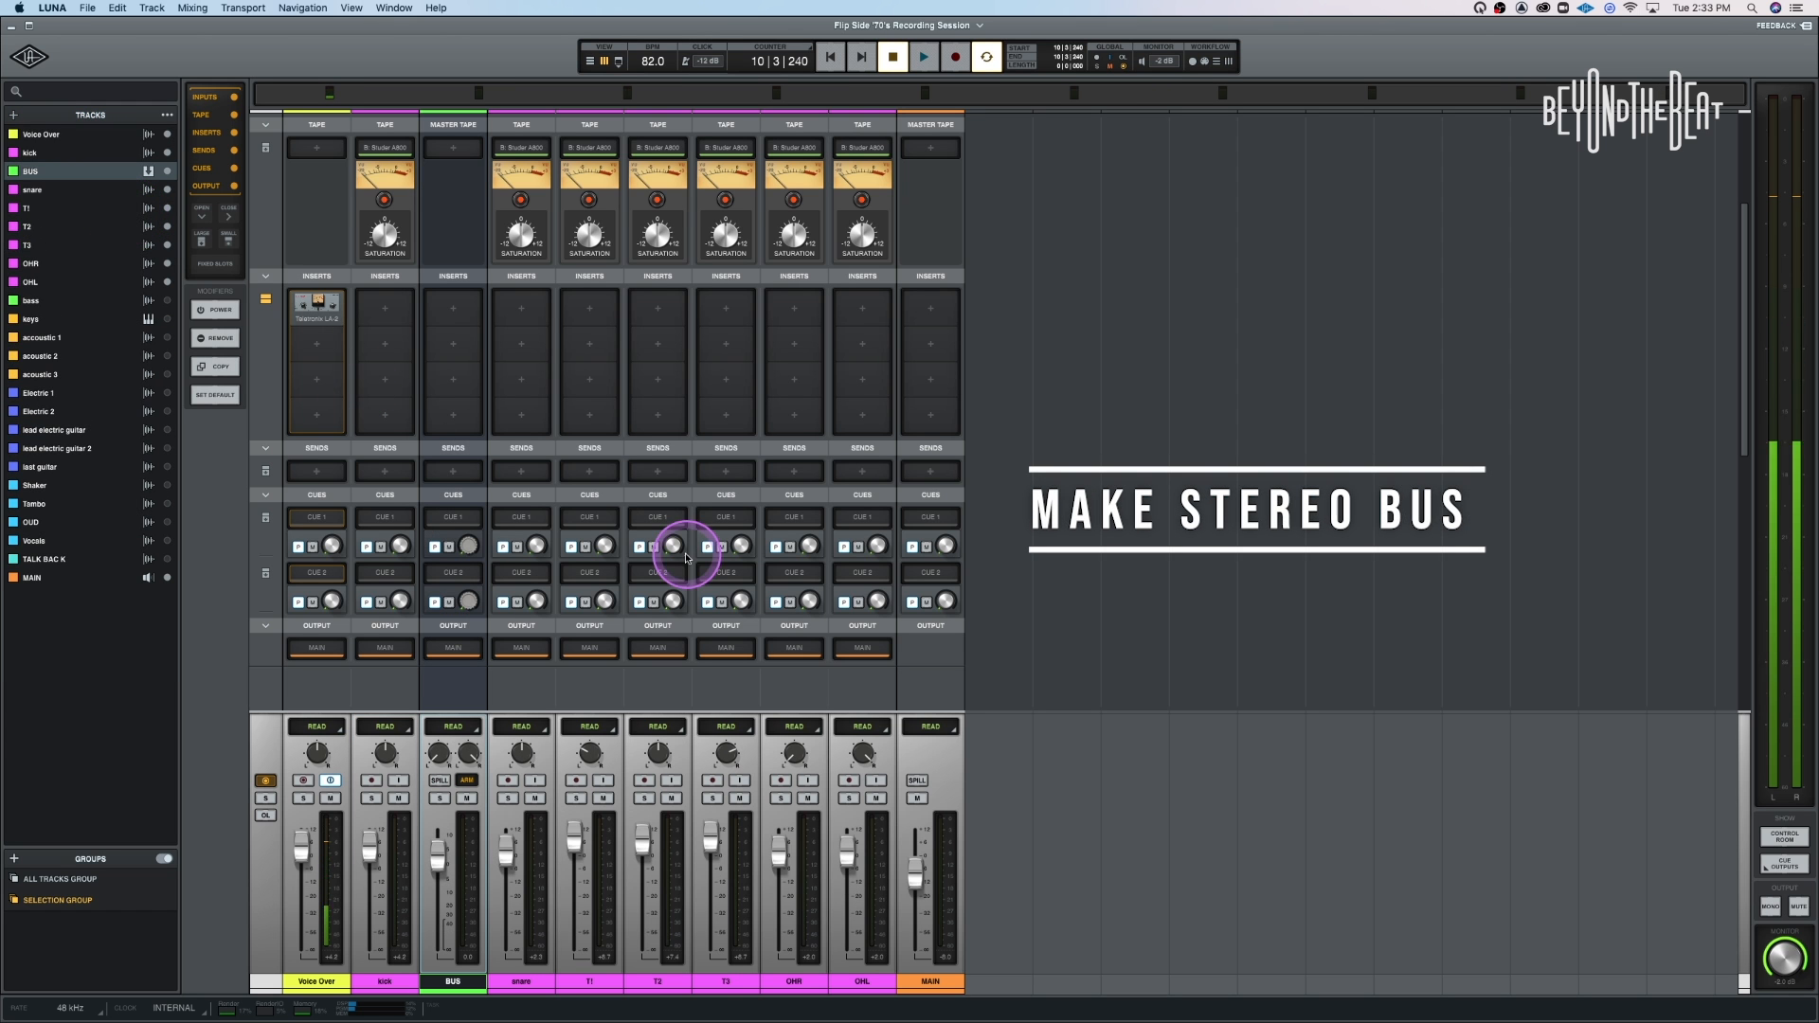
Move the new bus between OHL and MAIN and rename it "Drum Verb"
left_click_drag(441, 982, 863, 986)
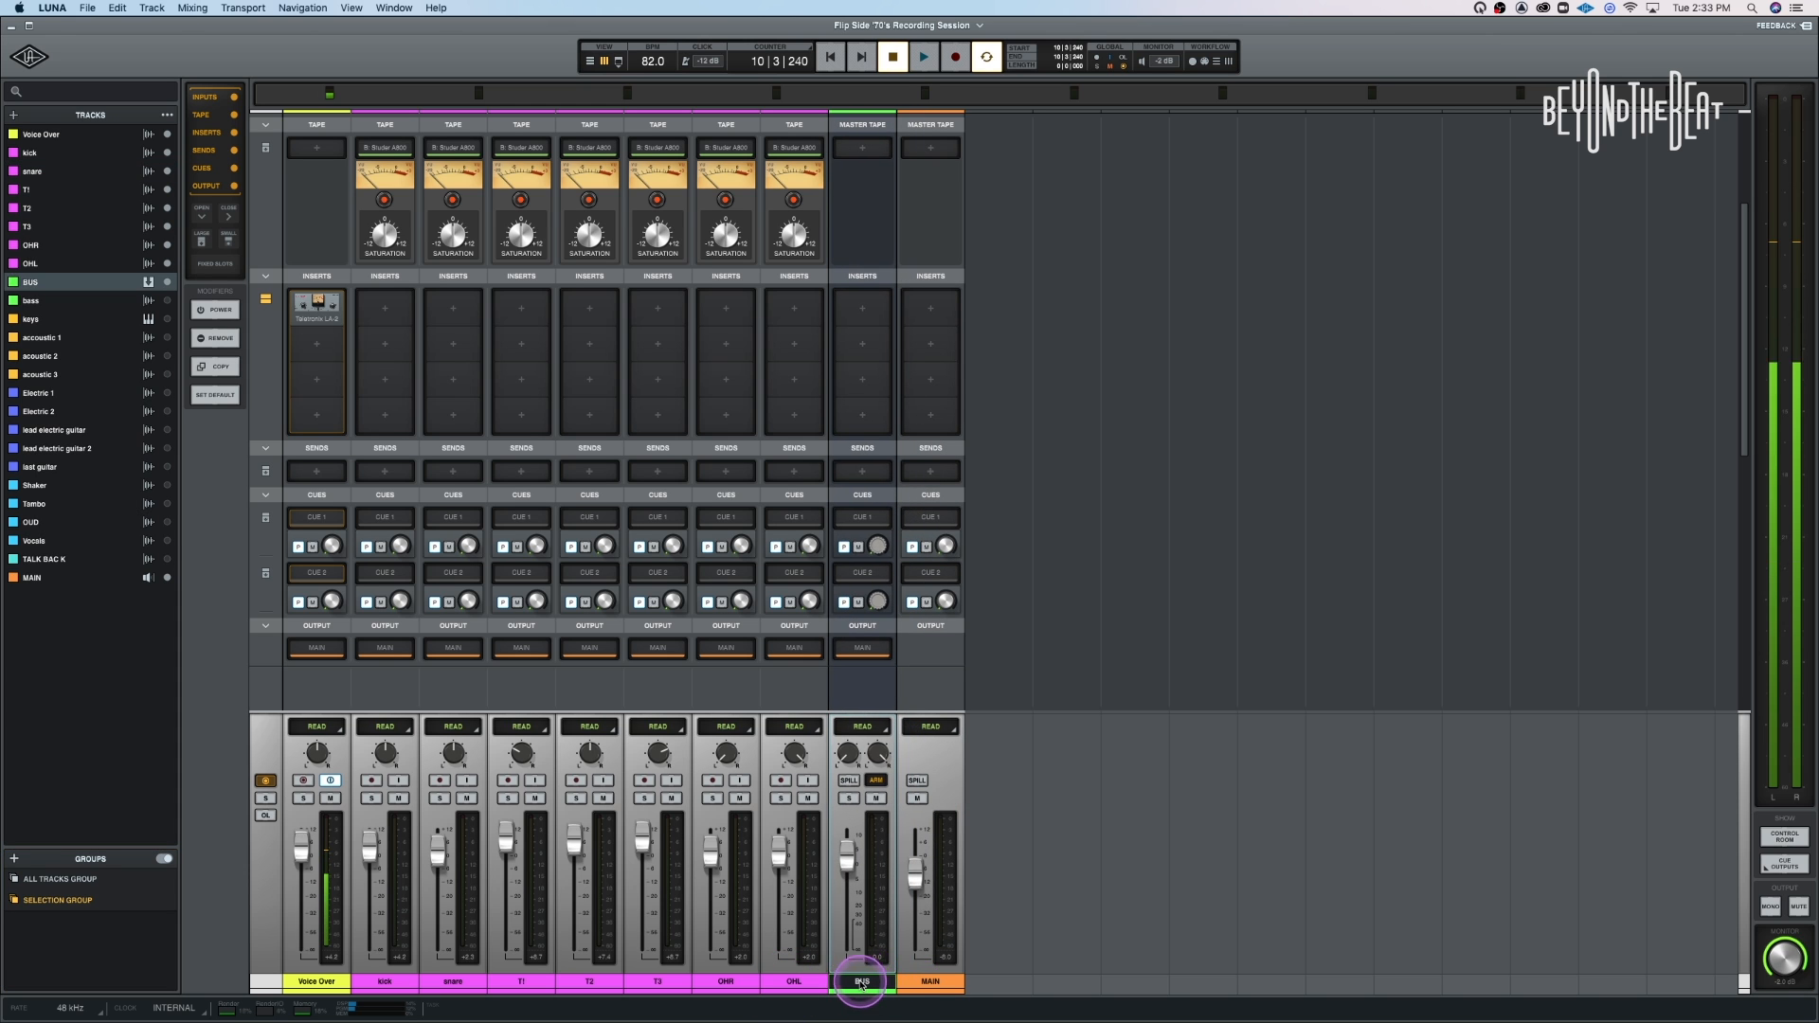
double_click(862, 983)
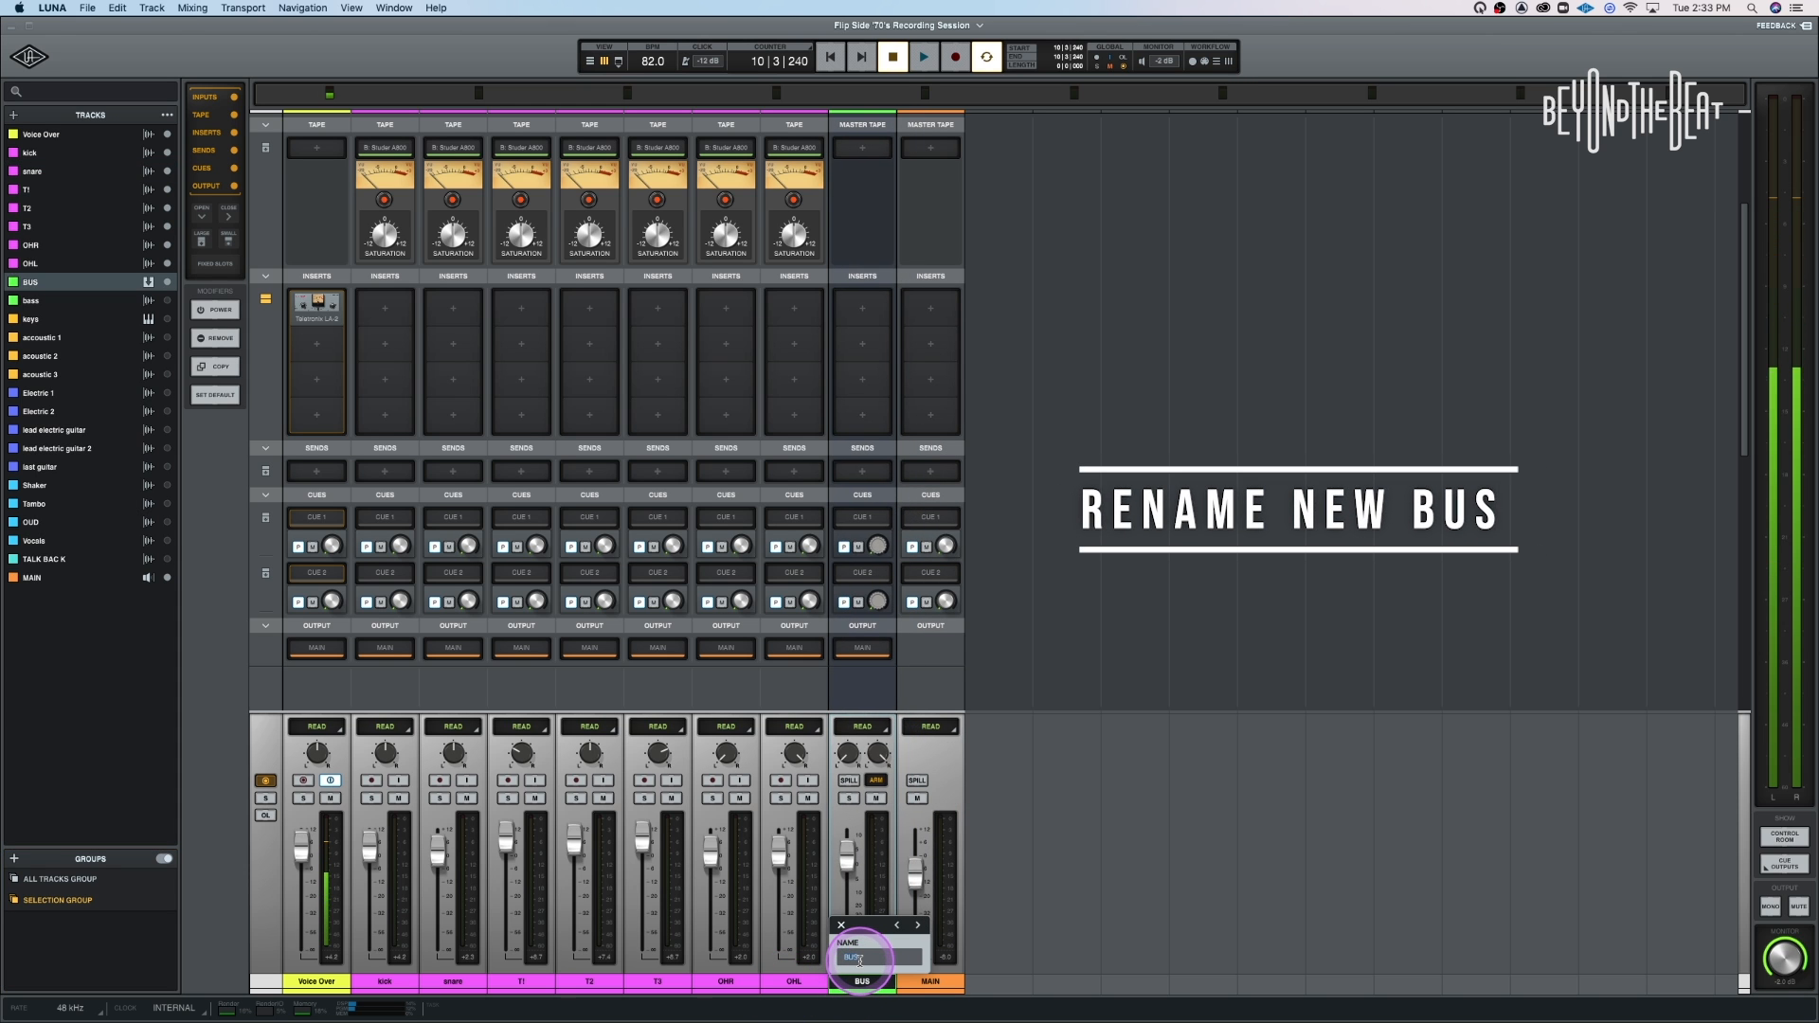
type("Drum")
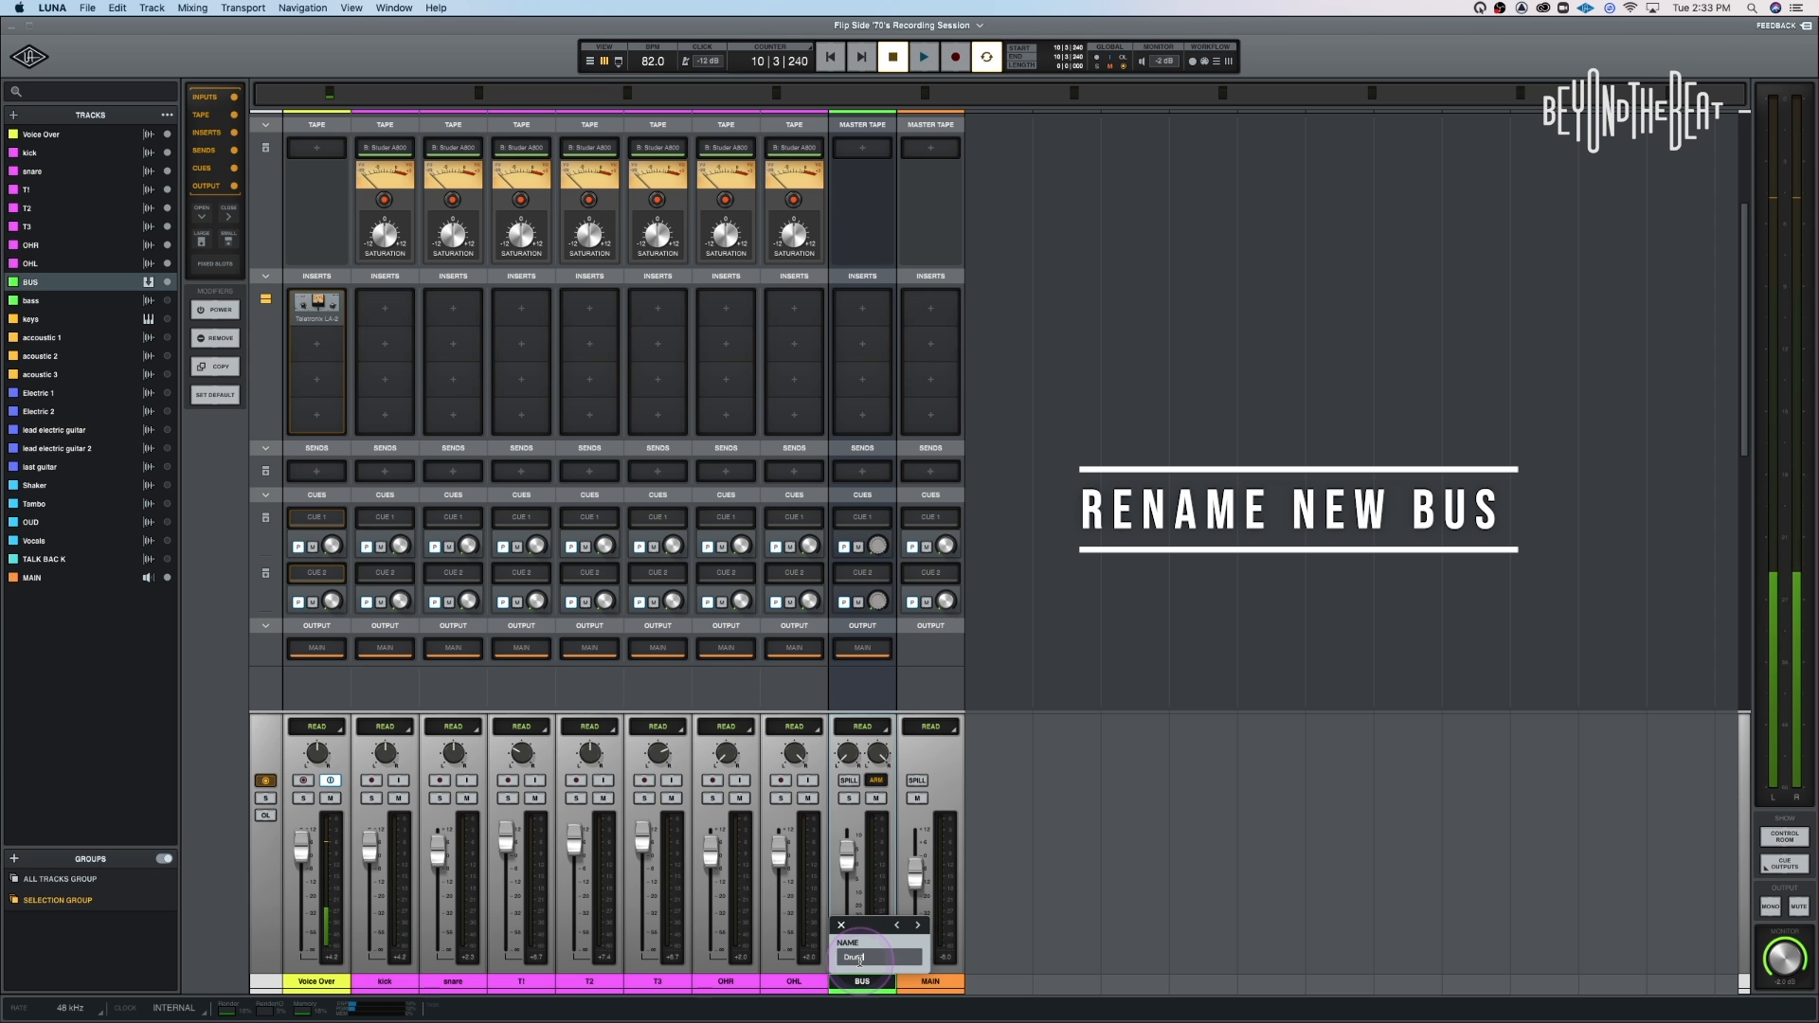
type(" Verb")
key("Return")
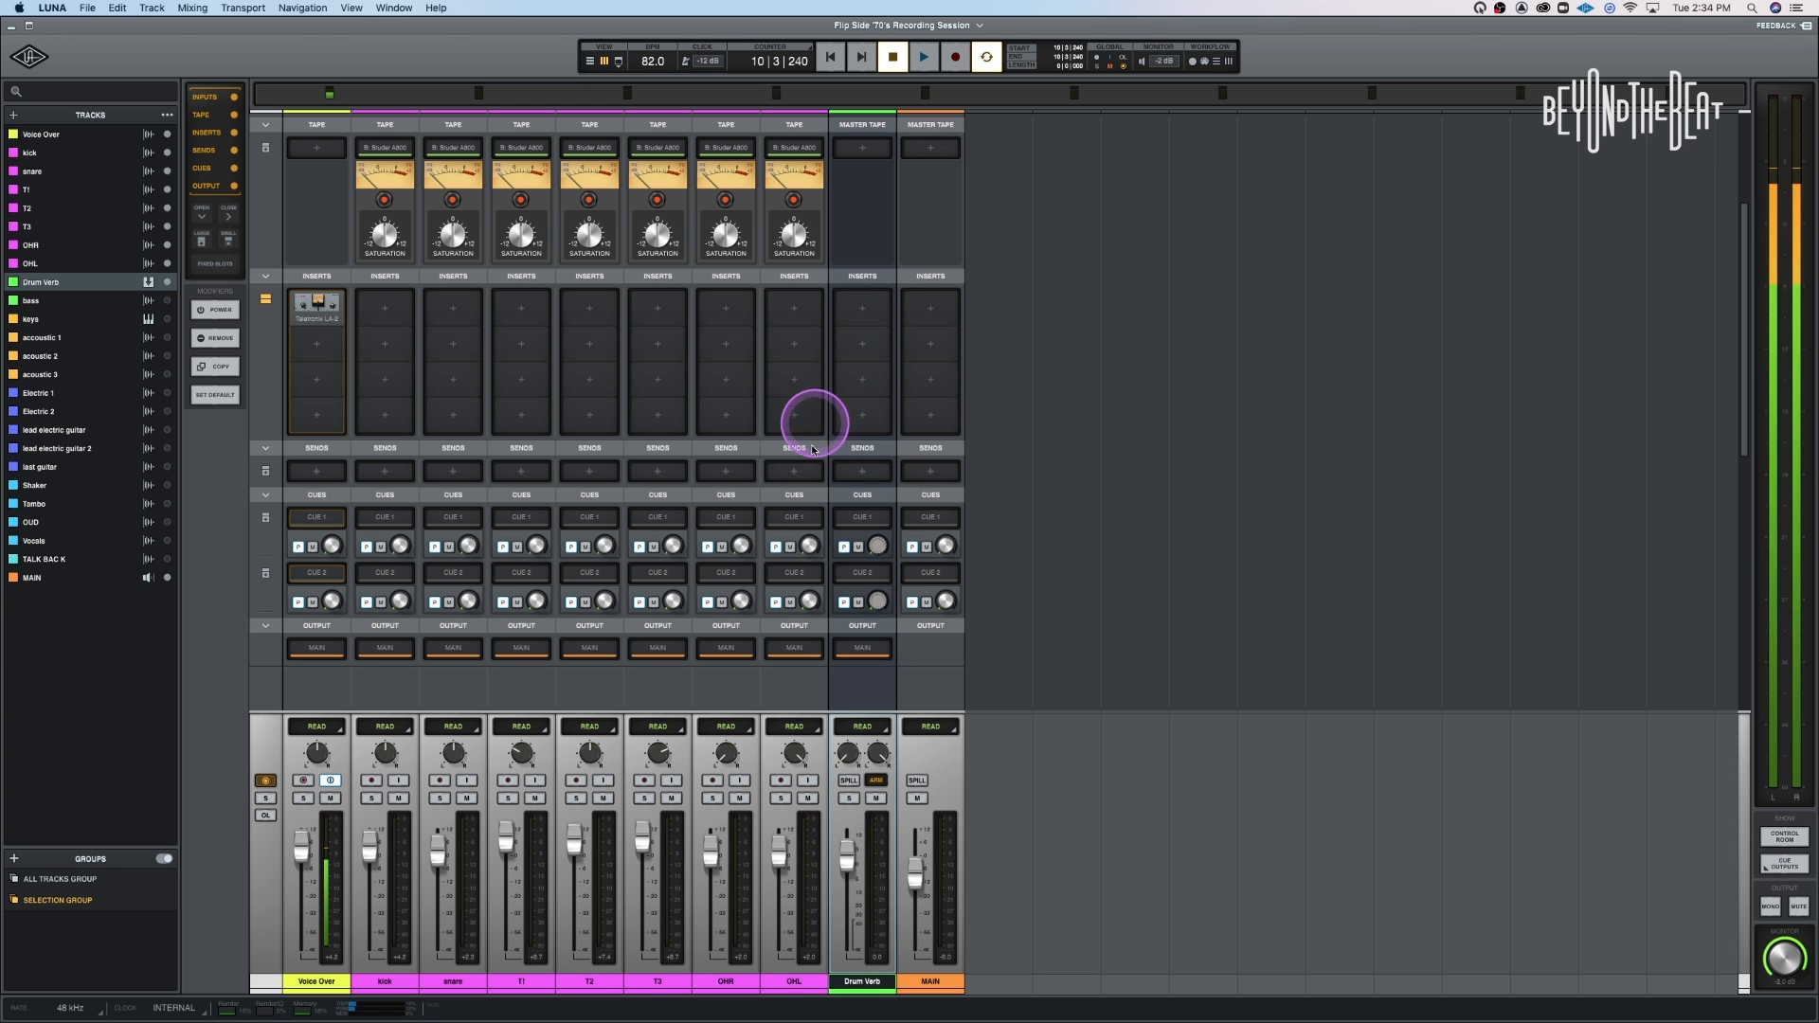
Audition the dry drums, and load the AMS RMX16 reverb into the first insert of the Drum Verb bus
key("space")
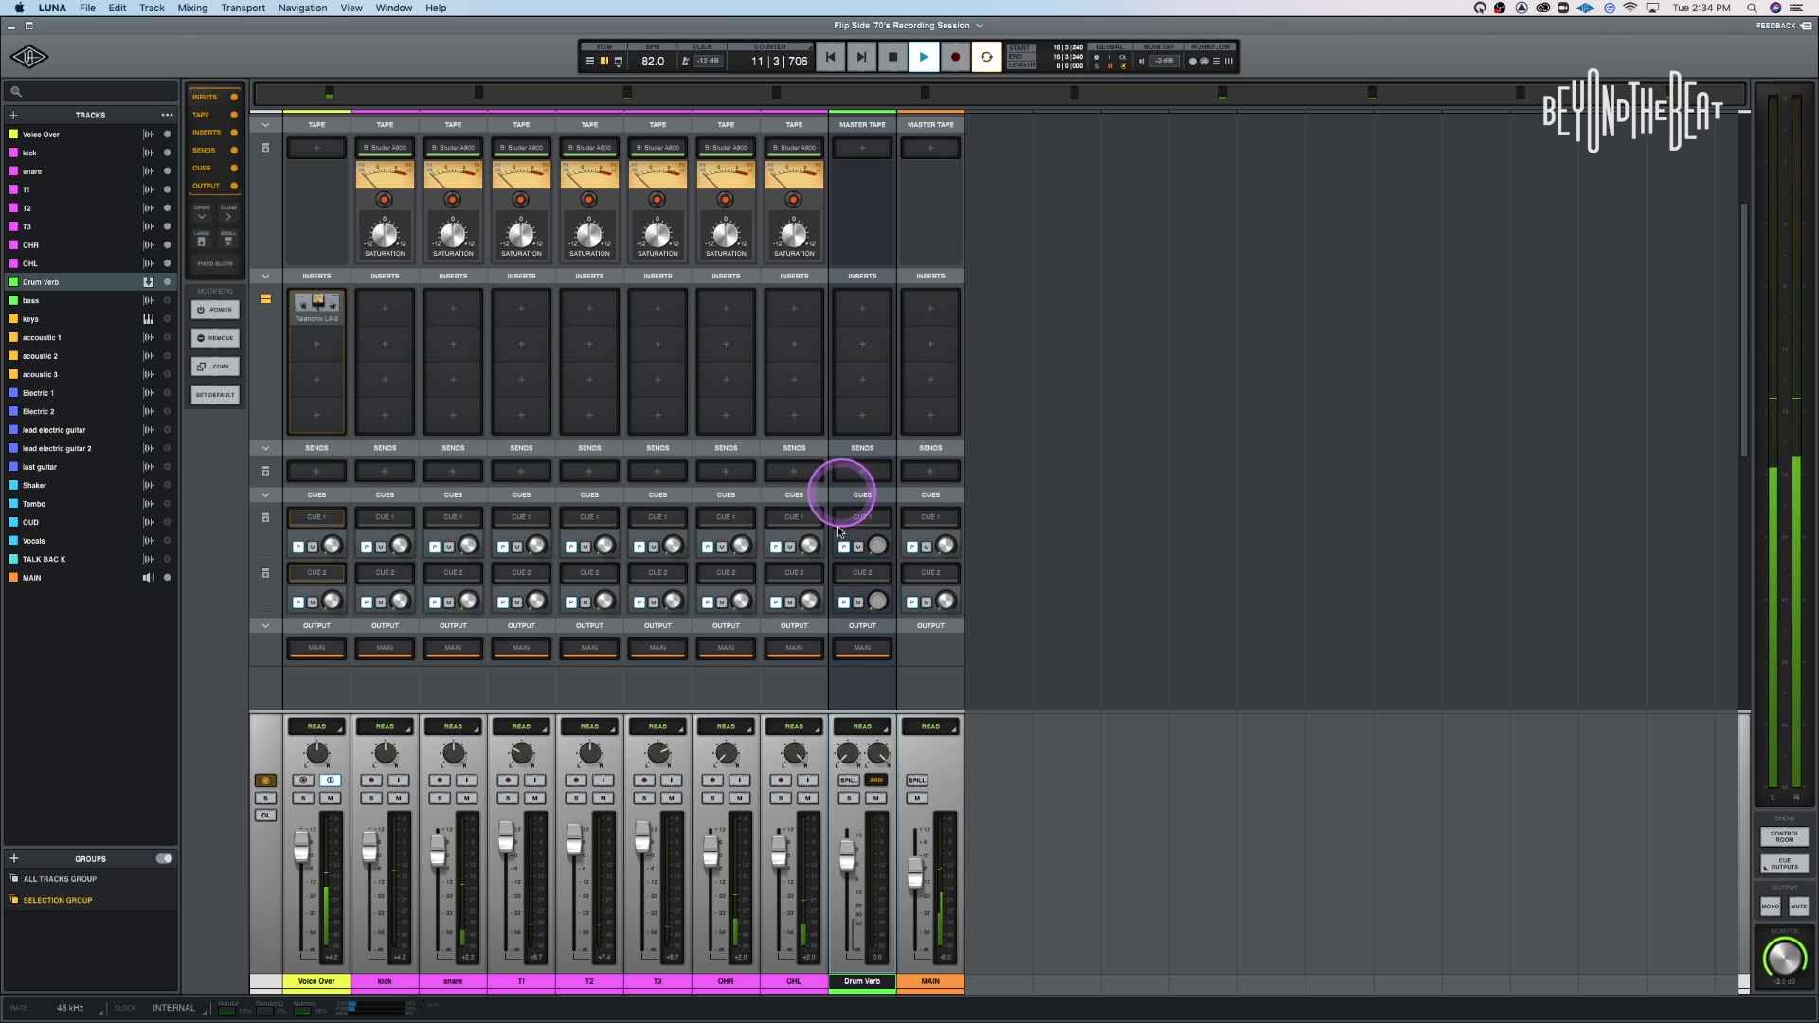
key("space")
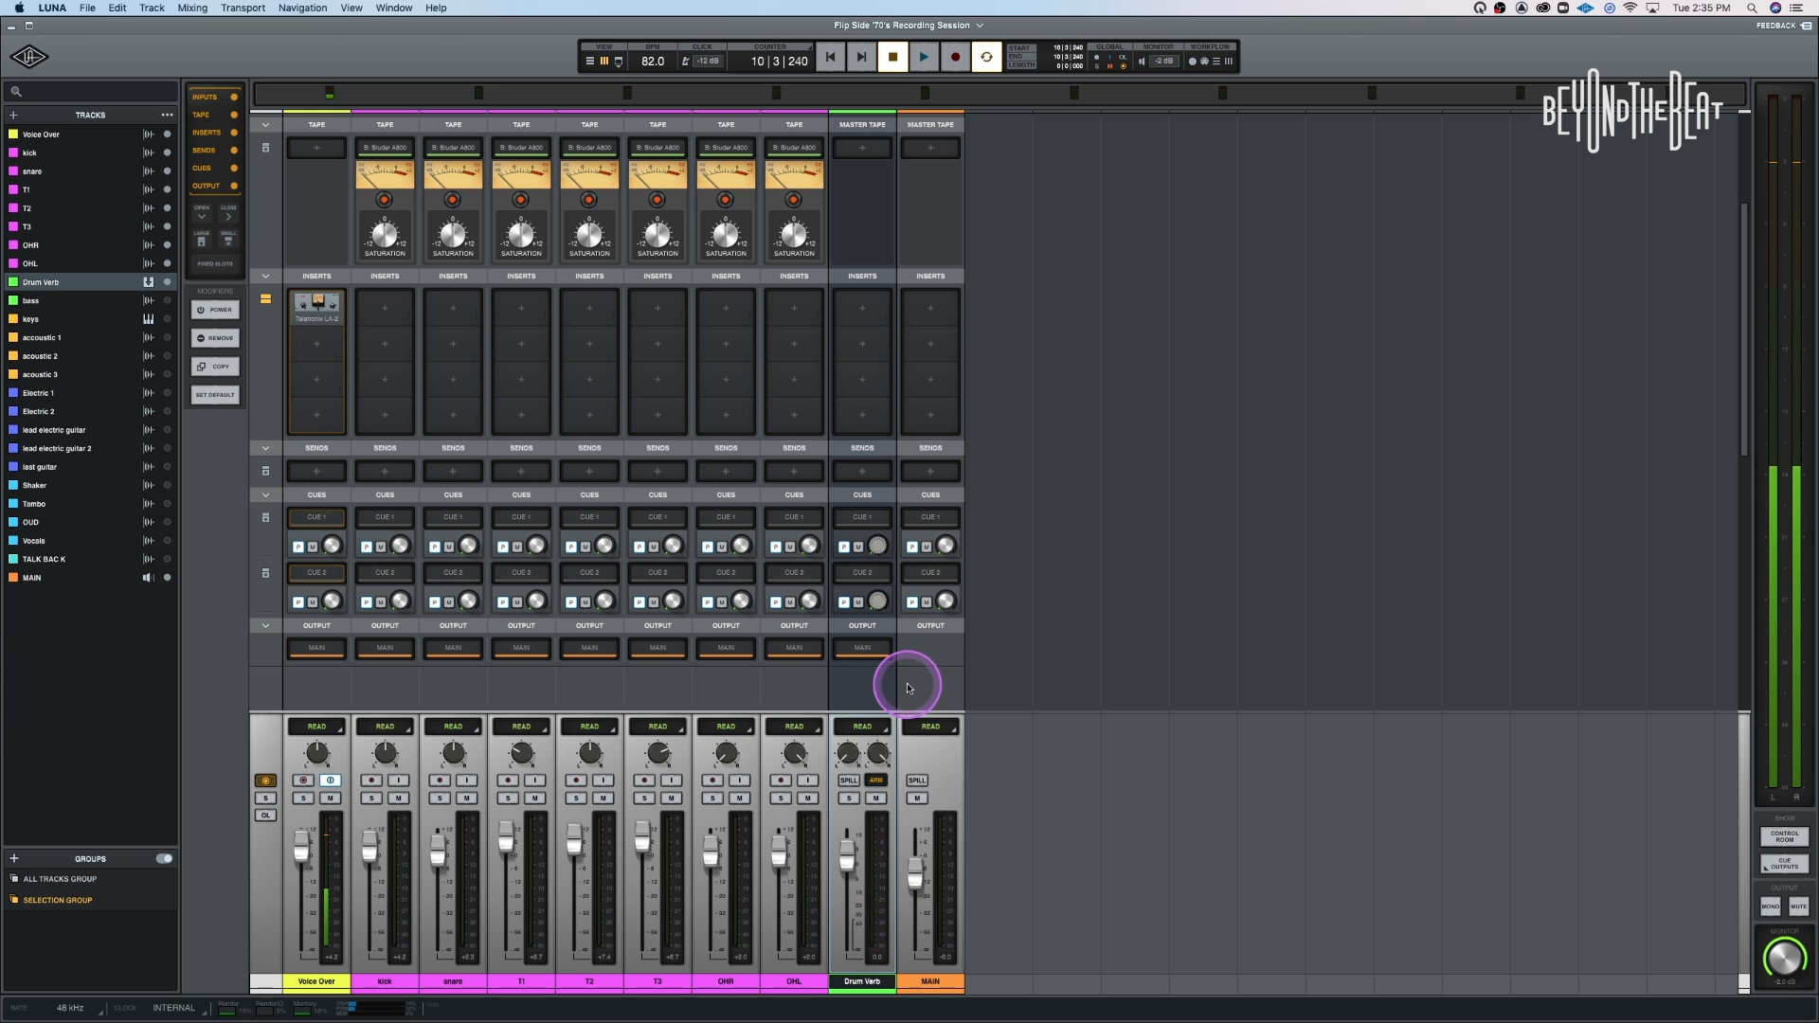
left_click(864, 310)
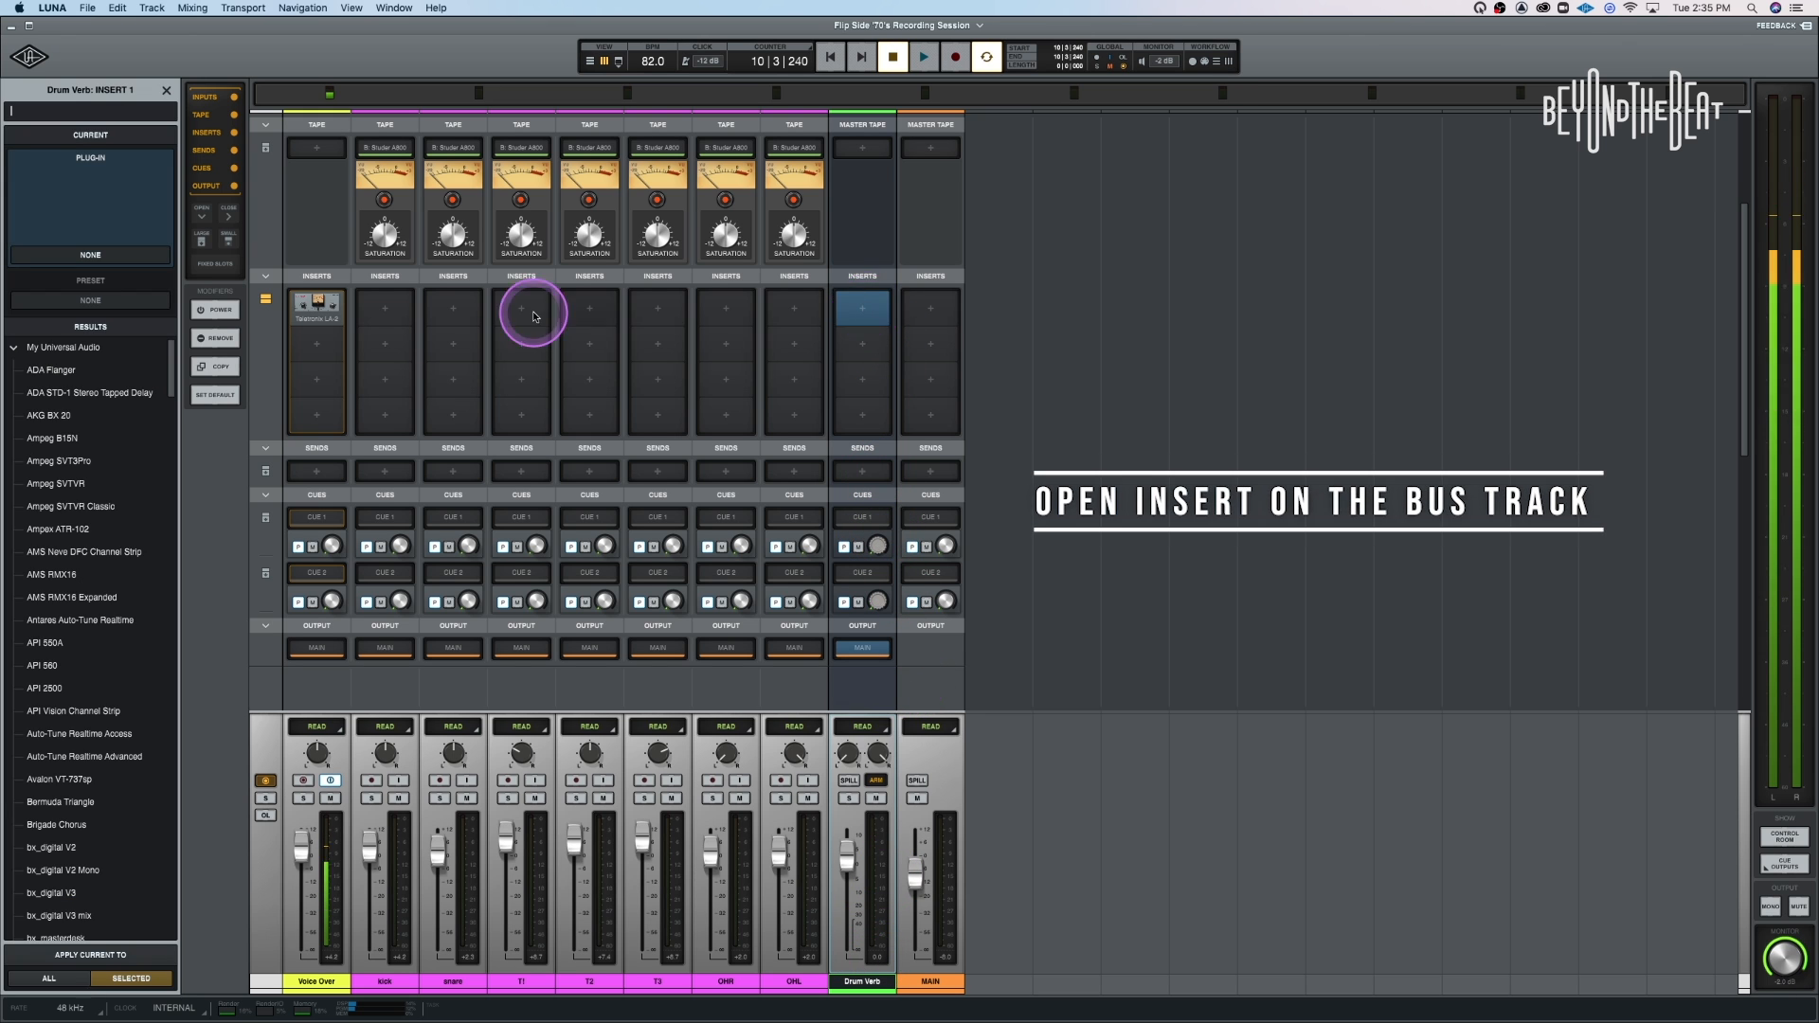
left_click(76, 574)
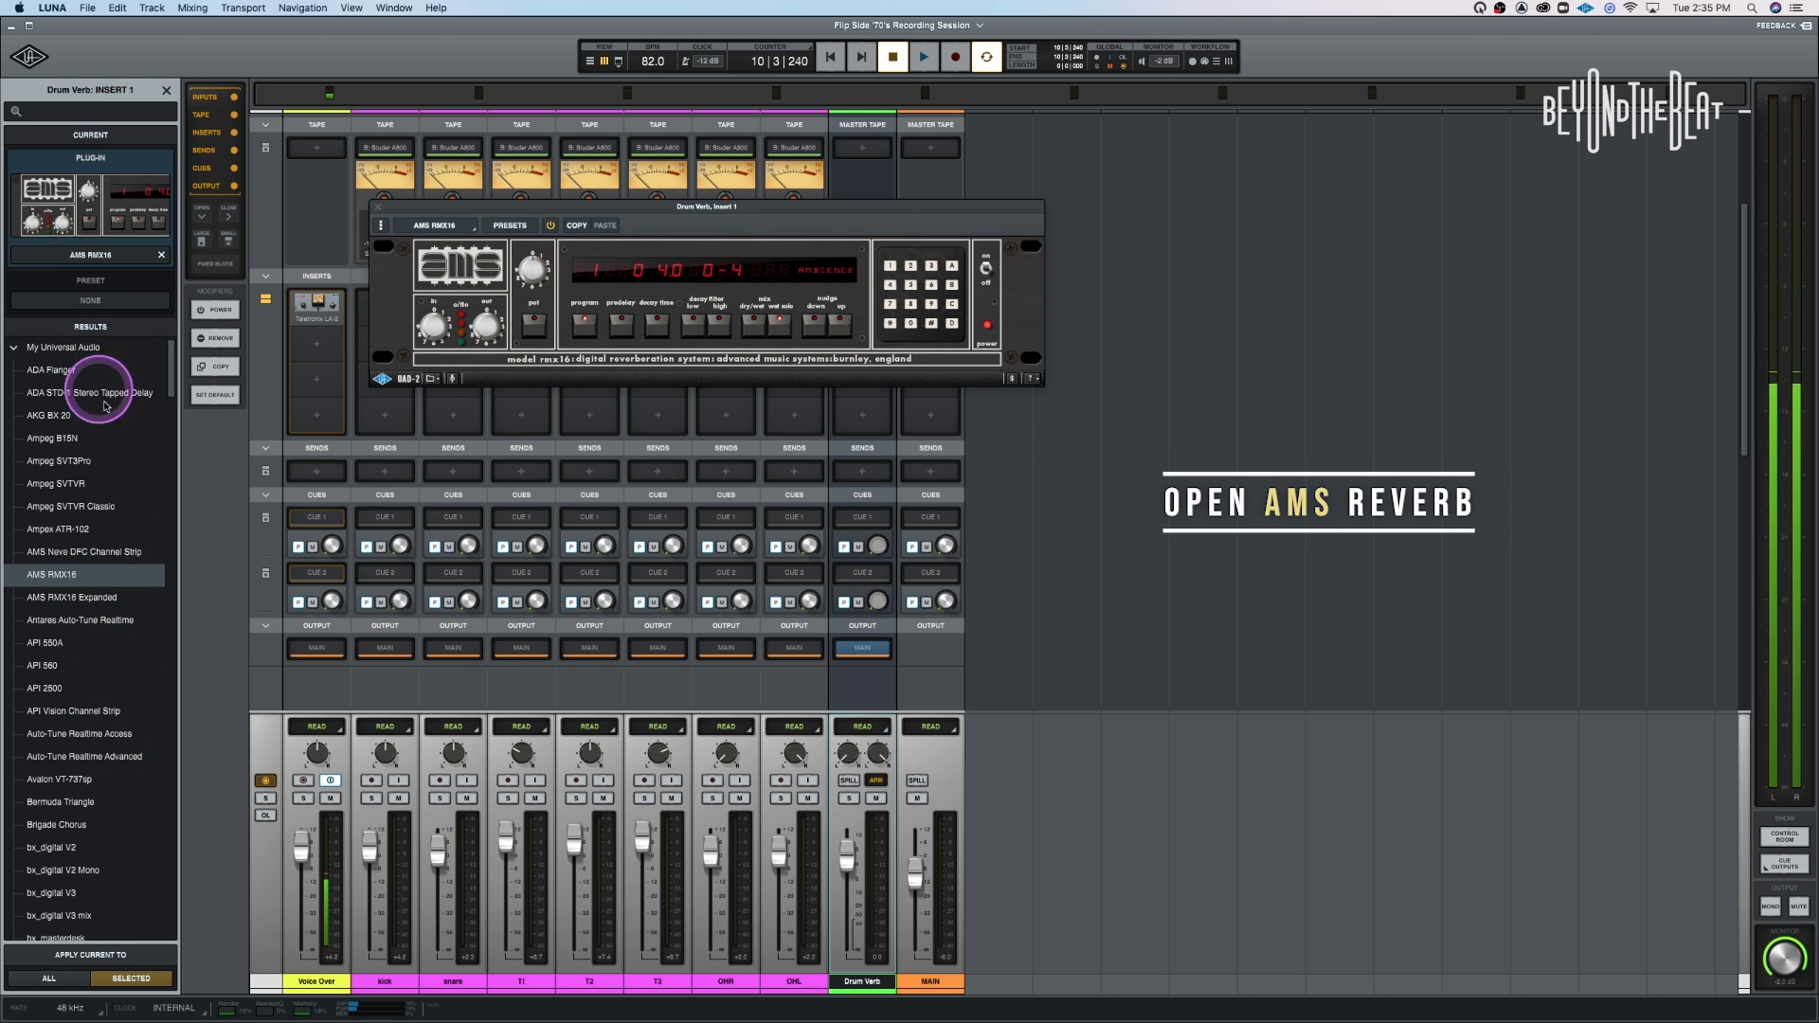
Load the "Drum Room Enhancer" preset from the Jeff Balding collection into the AMS RMX16
left_click(509, 232)
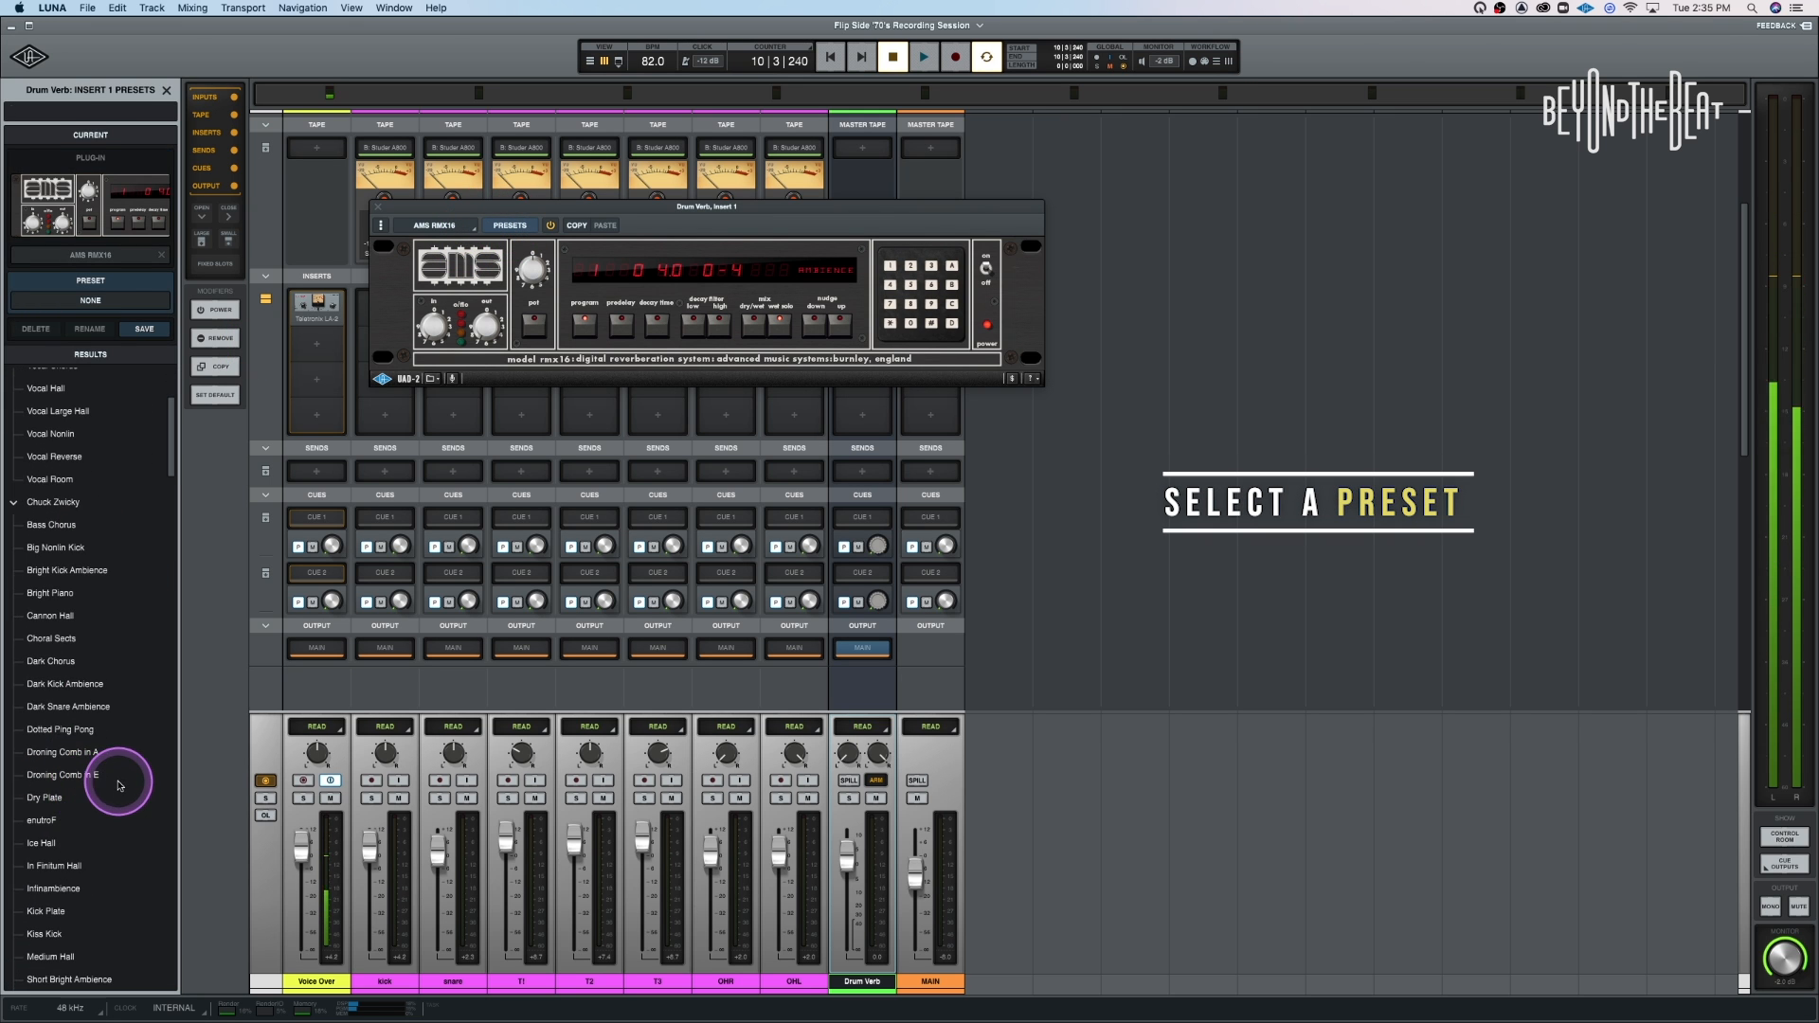
scroll(120, 784, "down", 3)
scroll(119, 784, "down", 5)
scroll(119, 785, "down", 6)
scroll(119, 782, "down", 3)
scroll(118, 783, "down", 6)
scroll(118, 781, "down", 2)
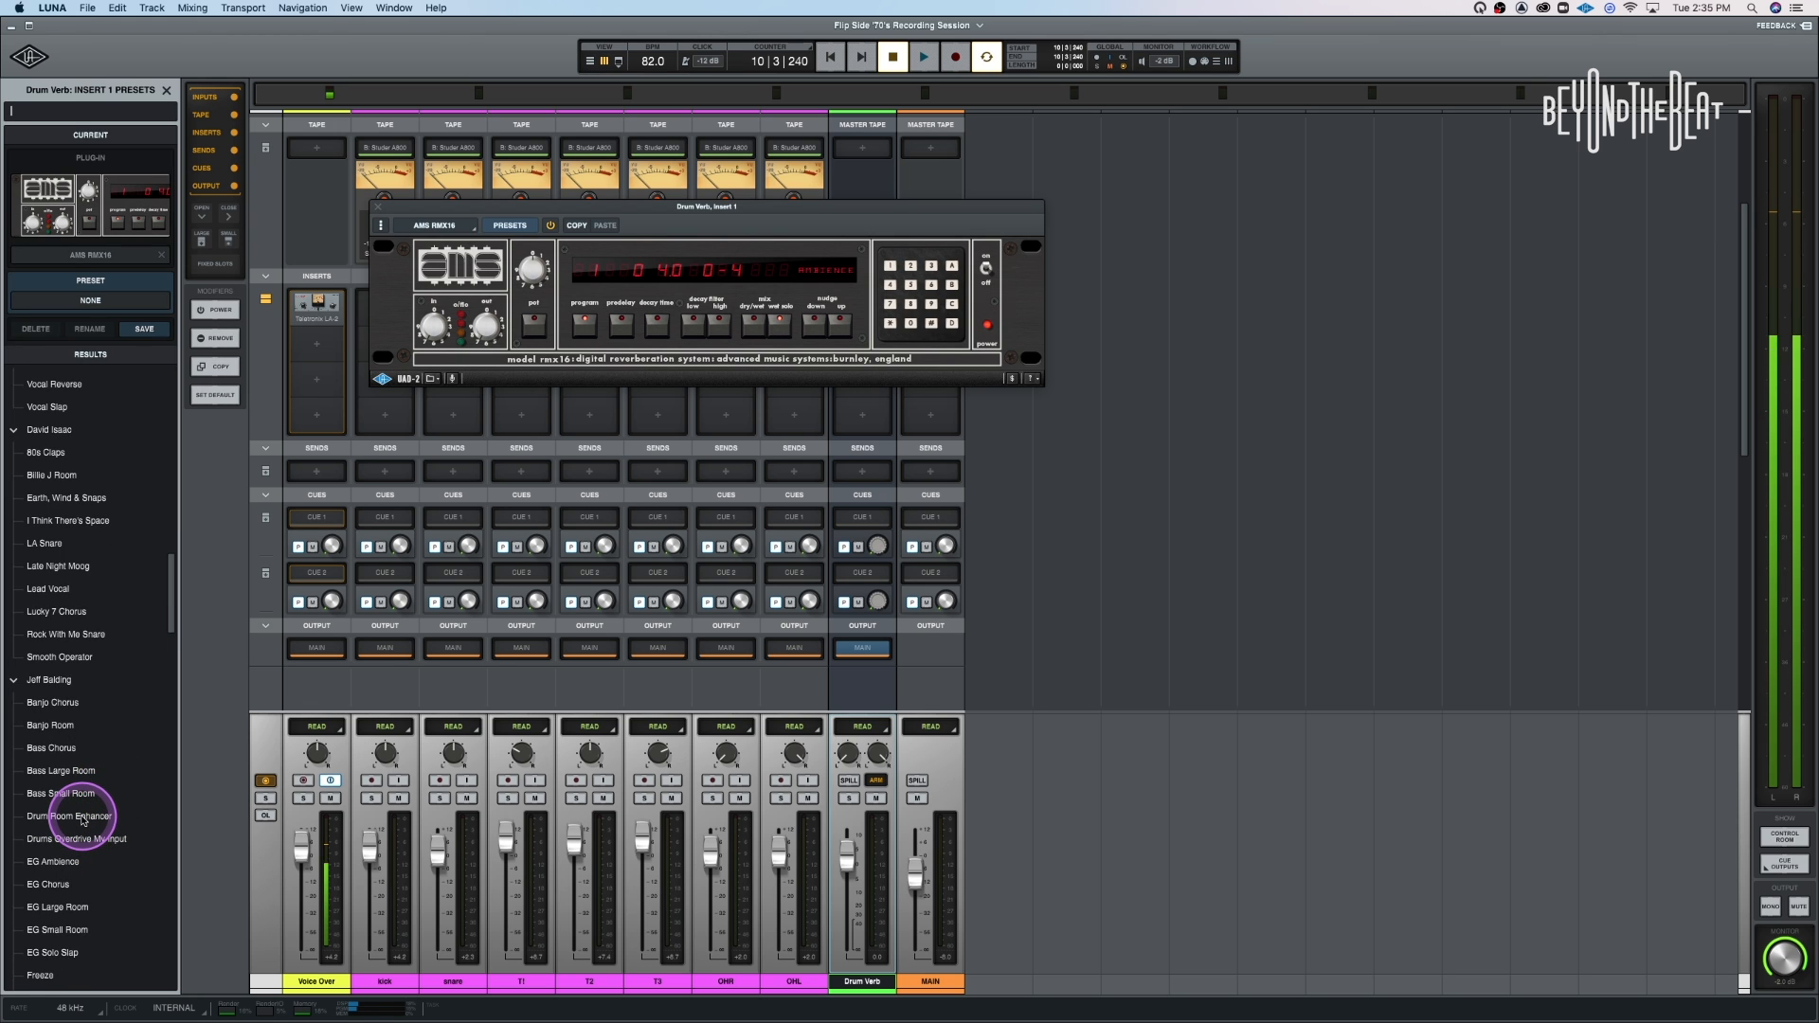
left_click(83, 816)
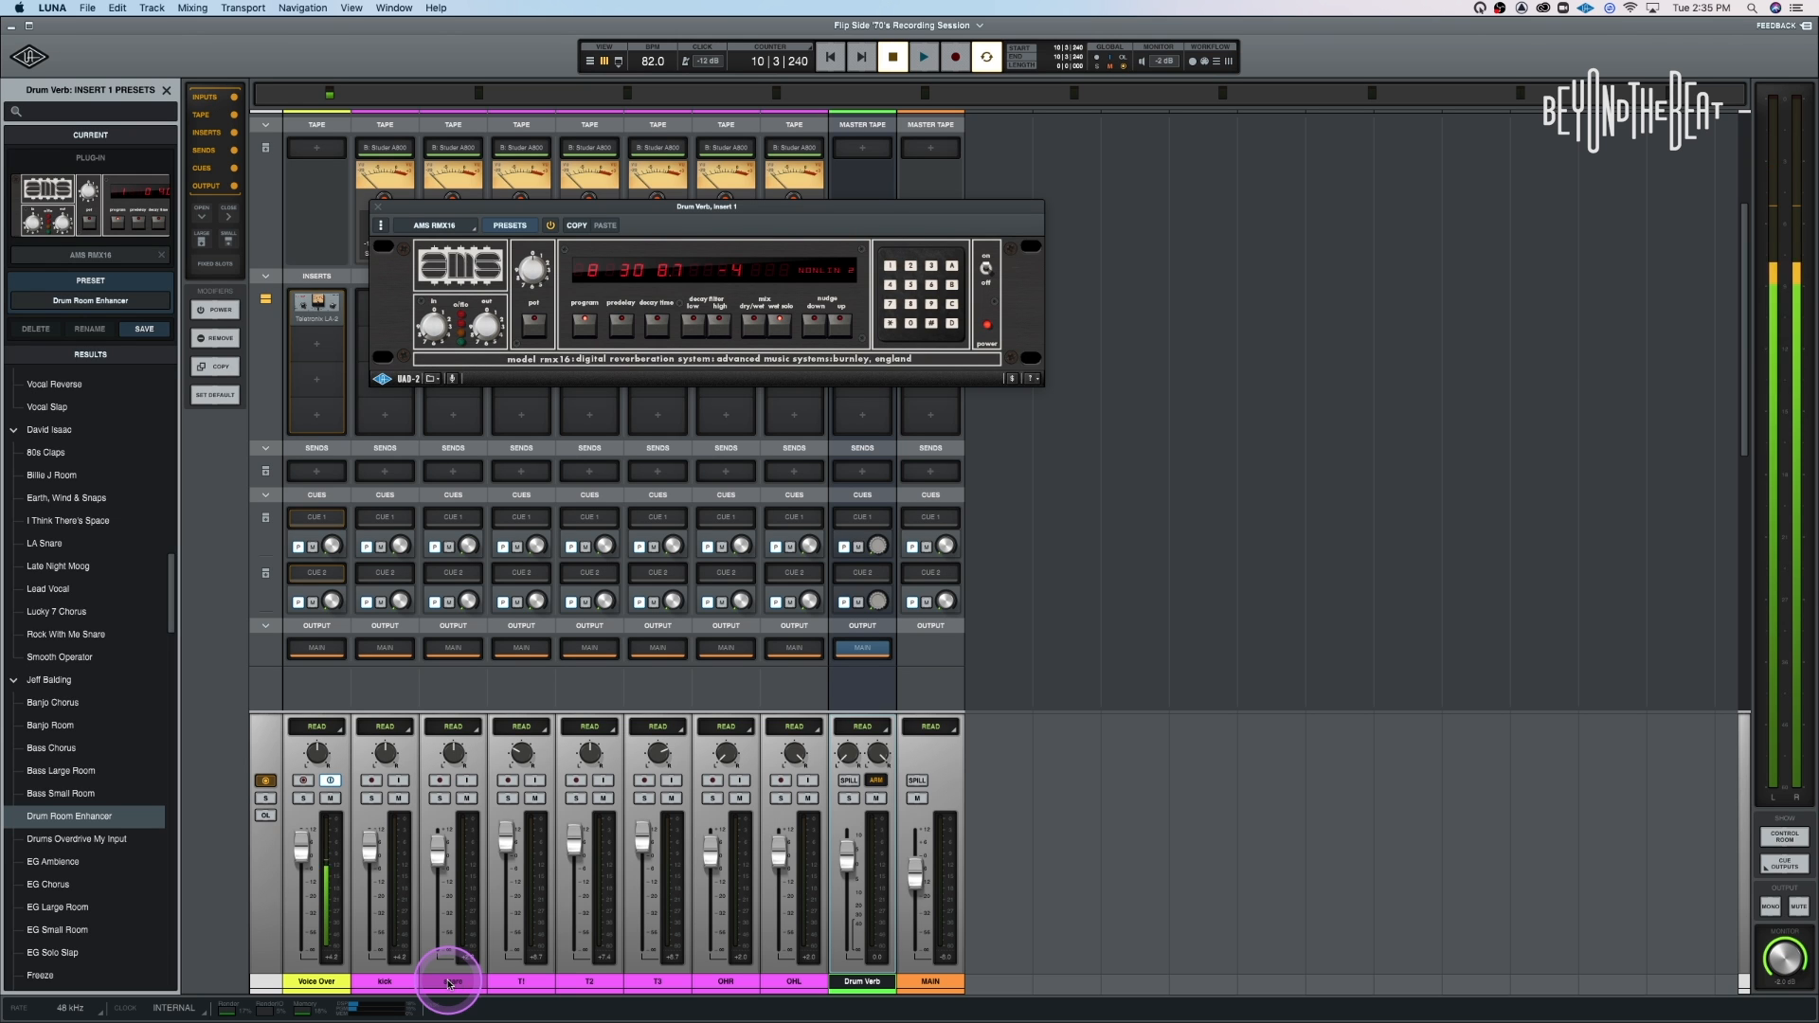
Select the snare, tom and overhead tracks and route their first send to the Drum Verb bus
left_click(452, 982)
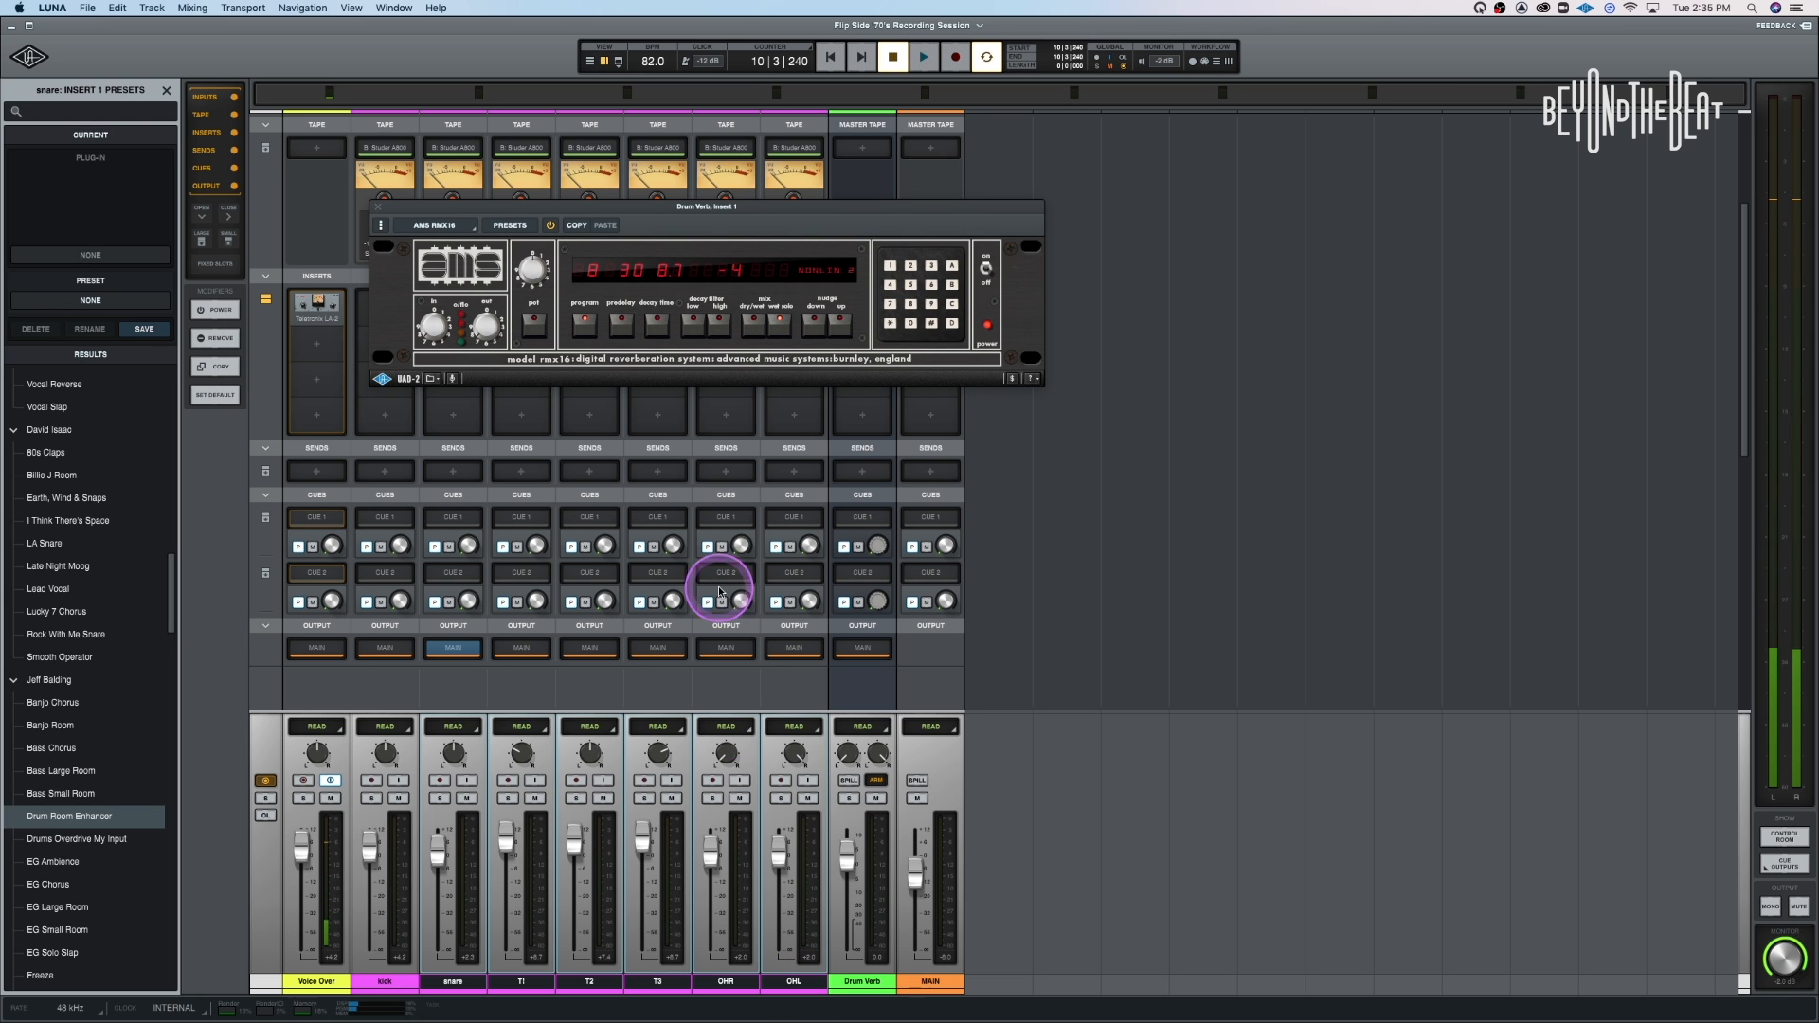
left_click_drag(398, 209, 1004, 206)
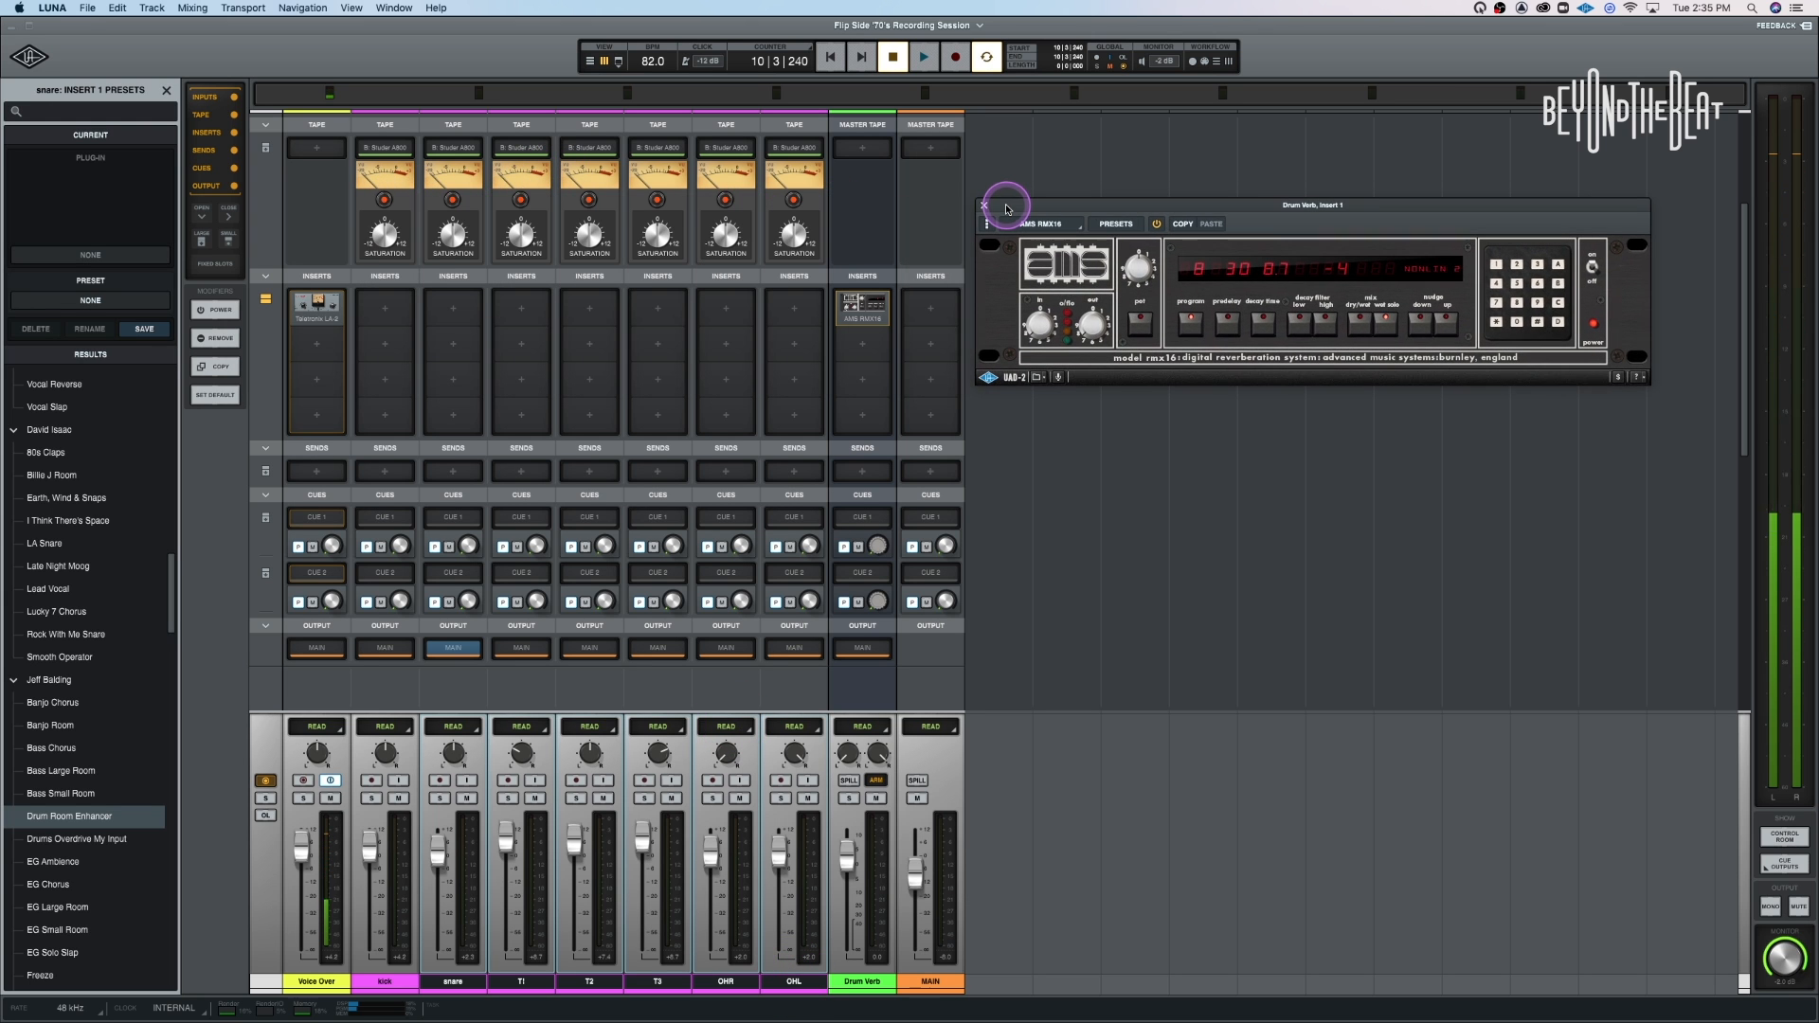
left_click(451, 471)
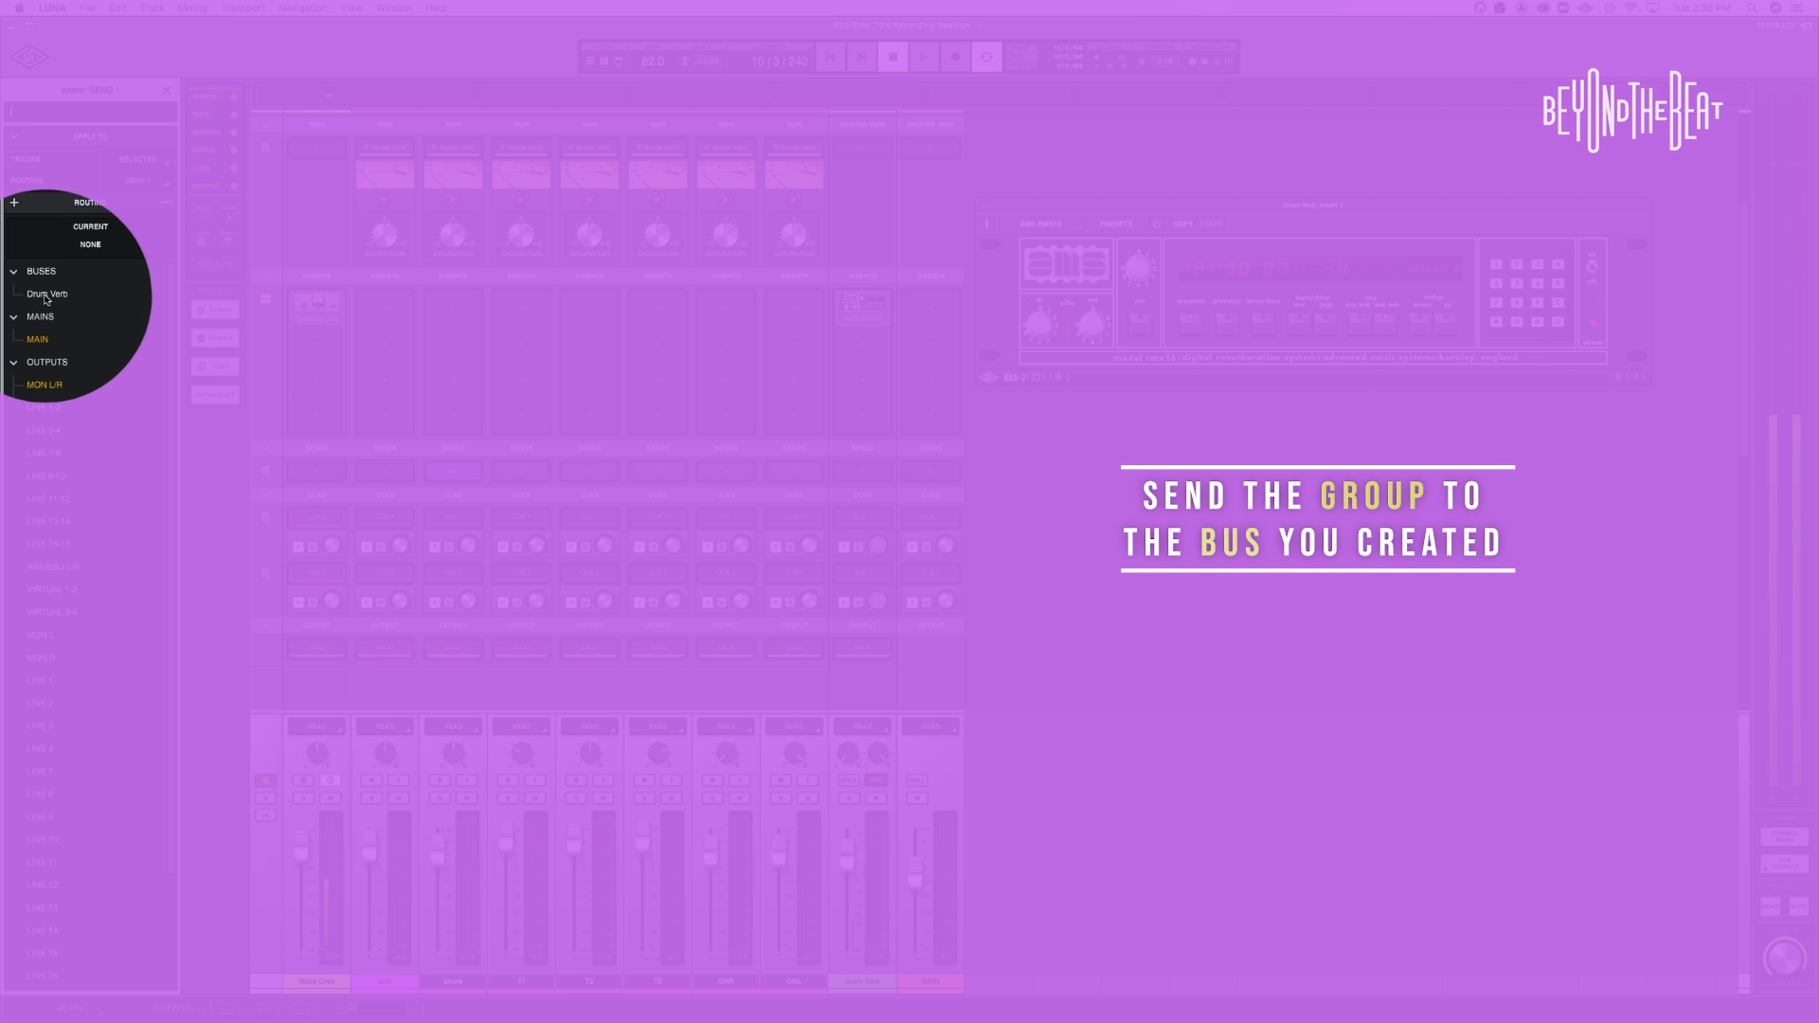
left_click(46, 295)
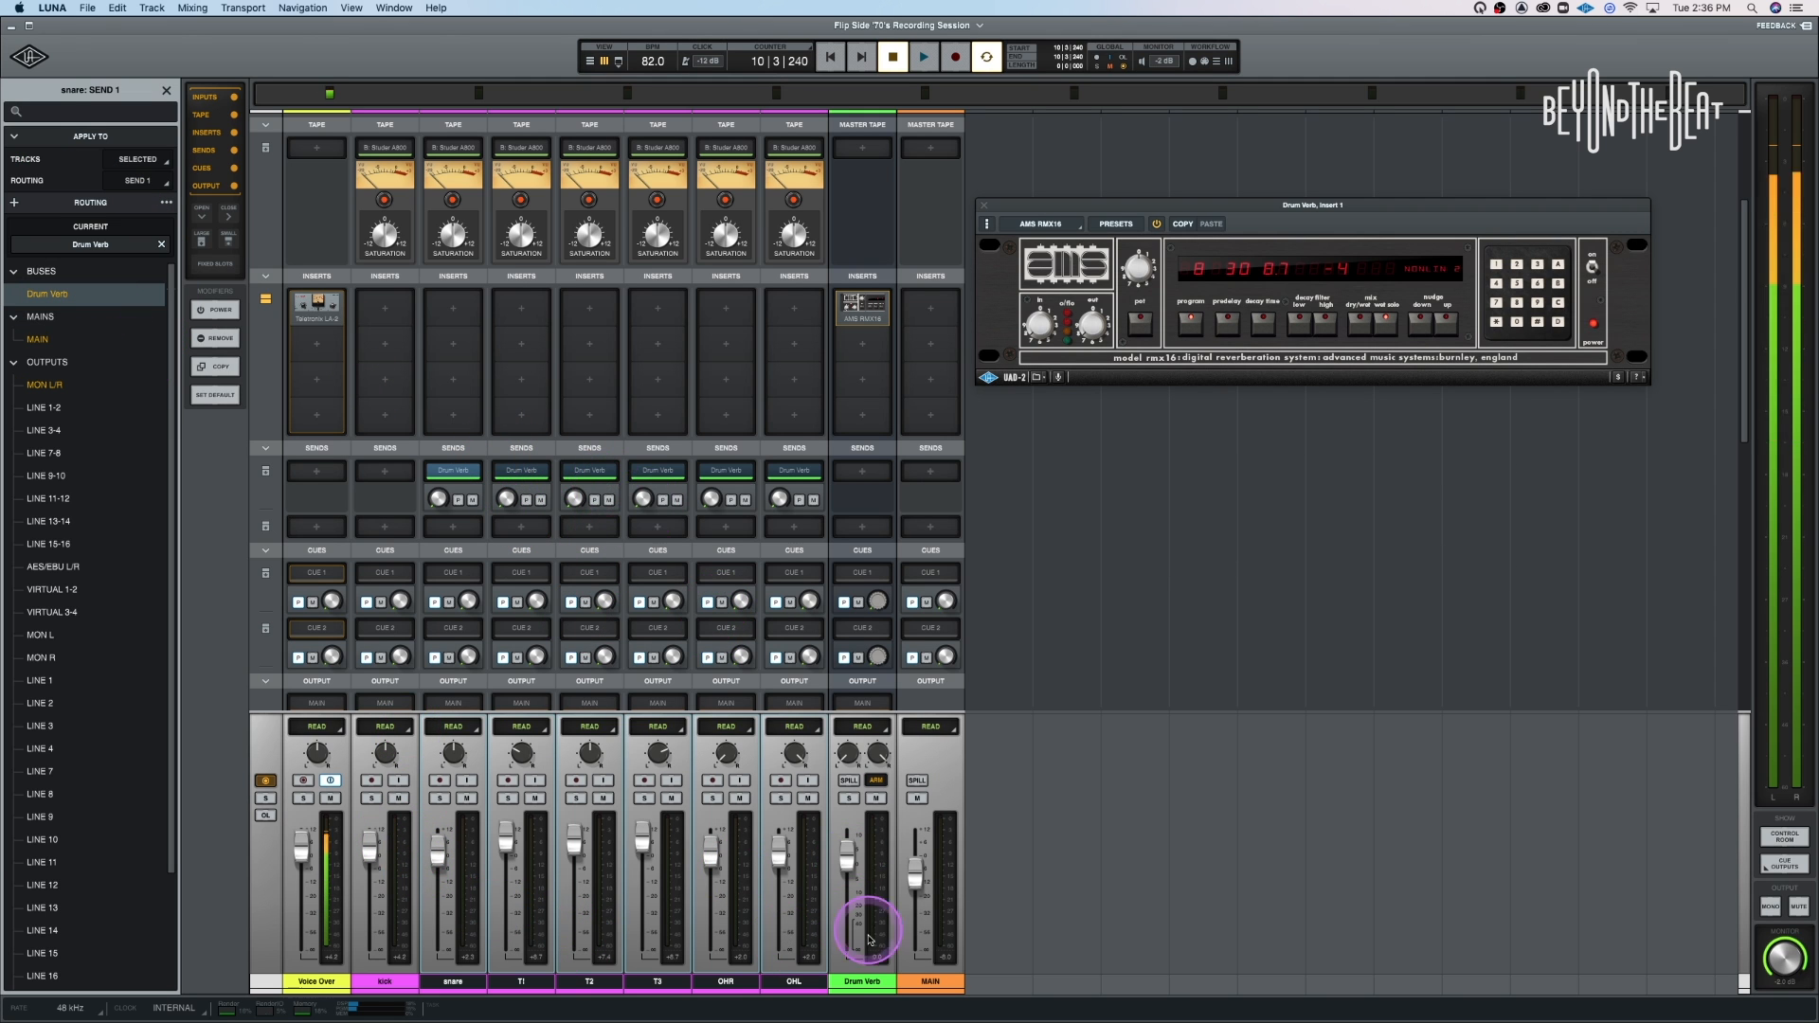
Raise the Drum Verb send levels of the selected drum tracks while listening to the soloed playback
left_click_drag(437, 500, 441, 415)
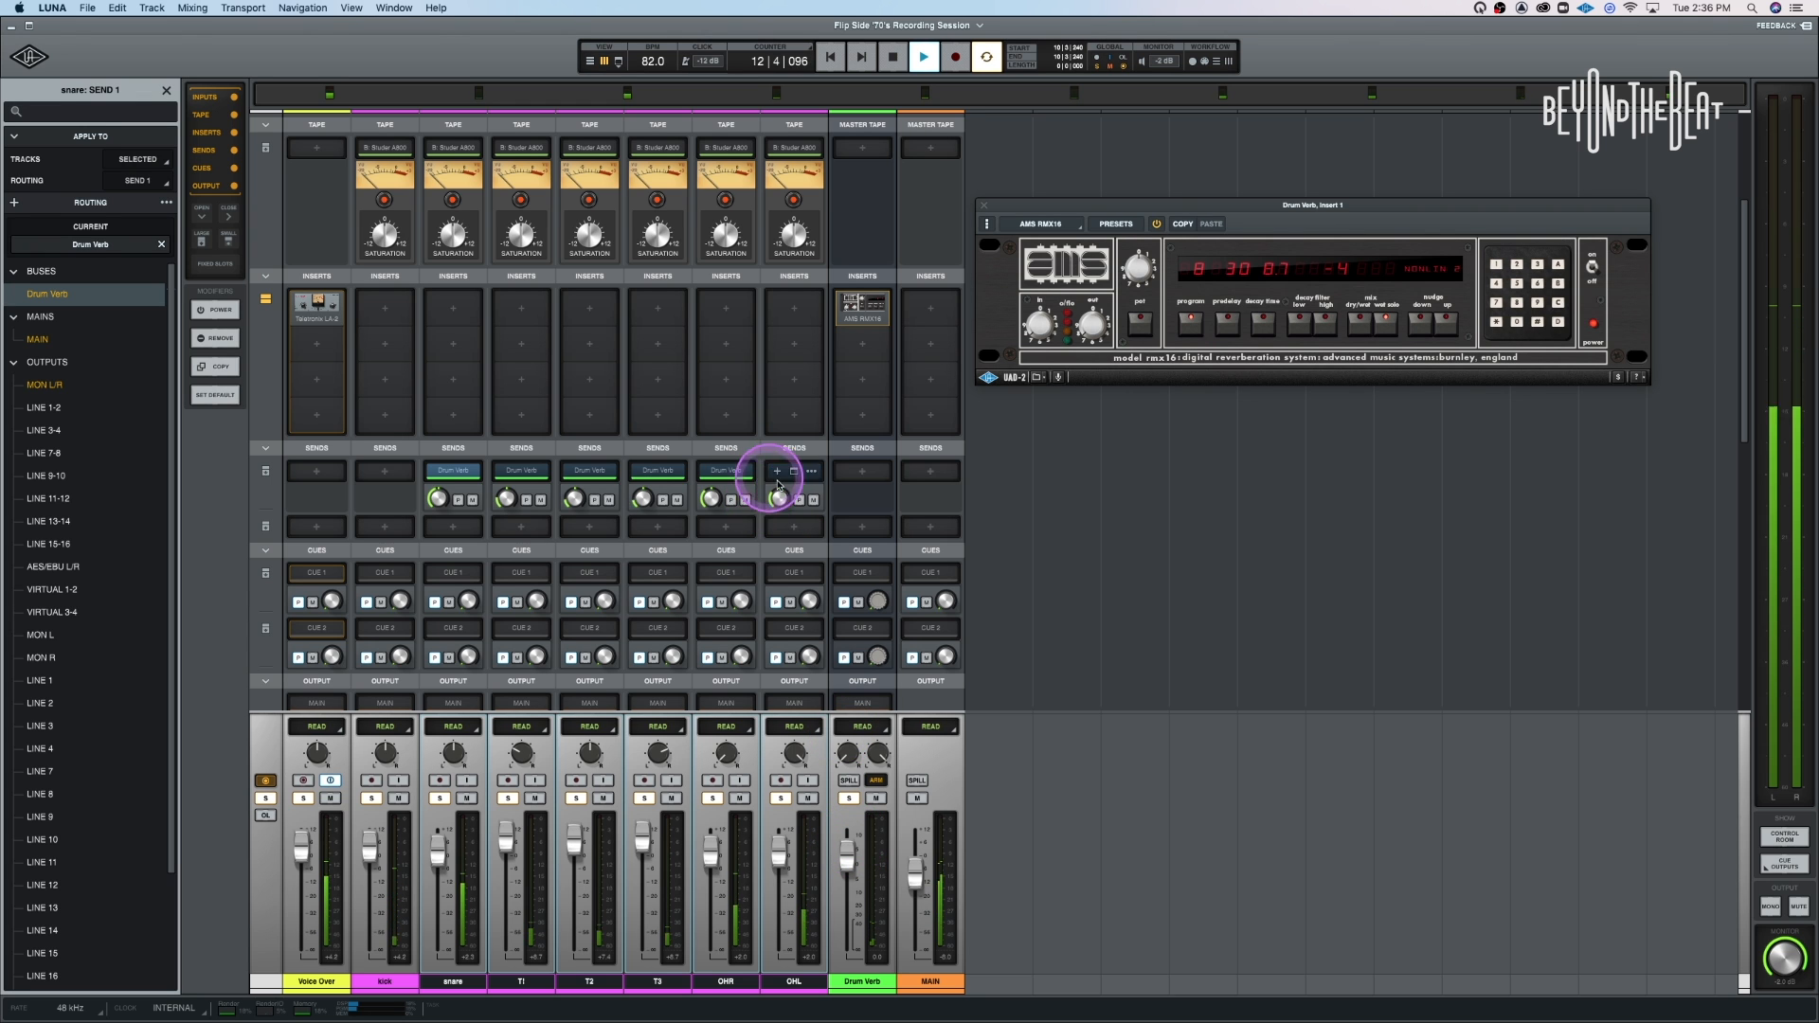
left_click(875, 799)
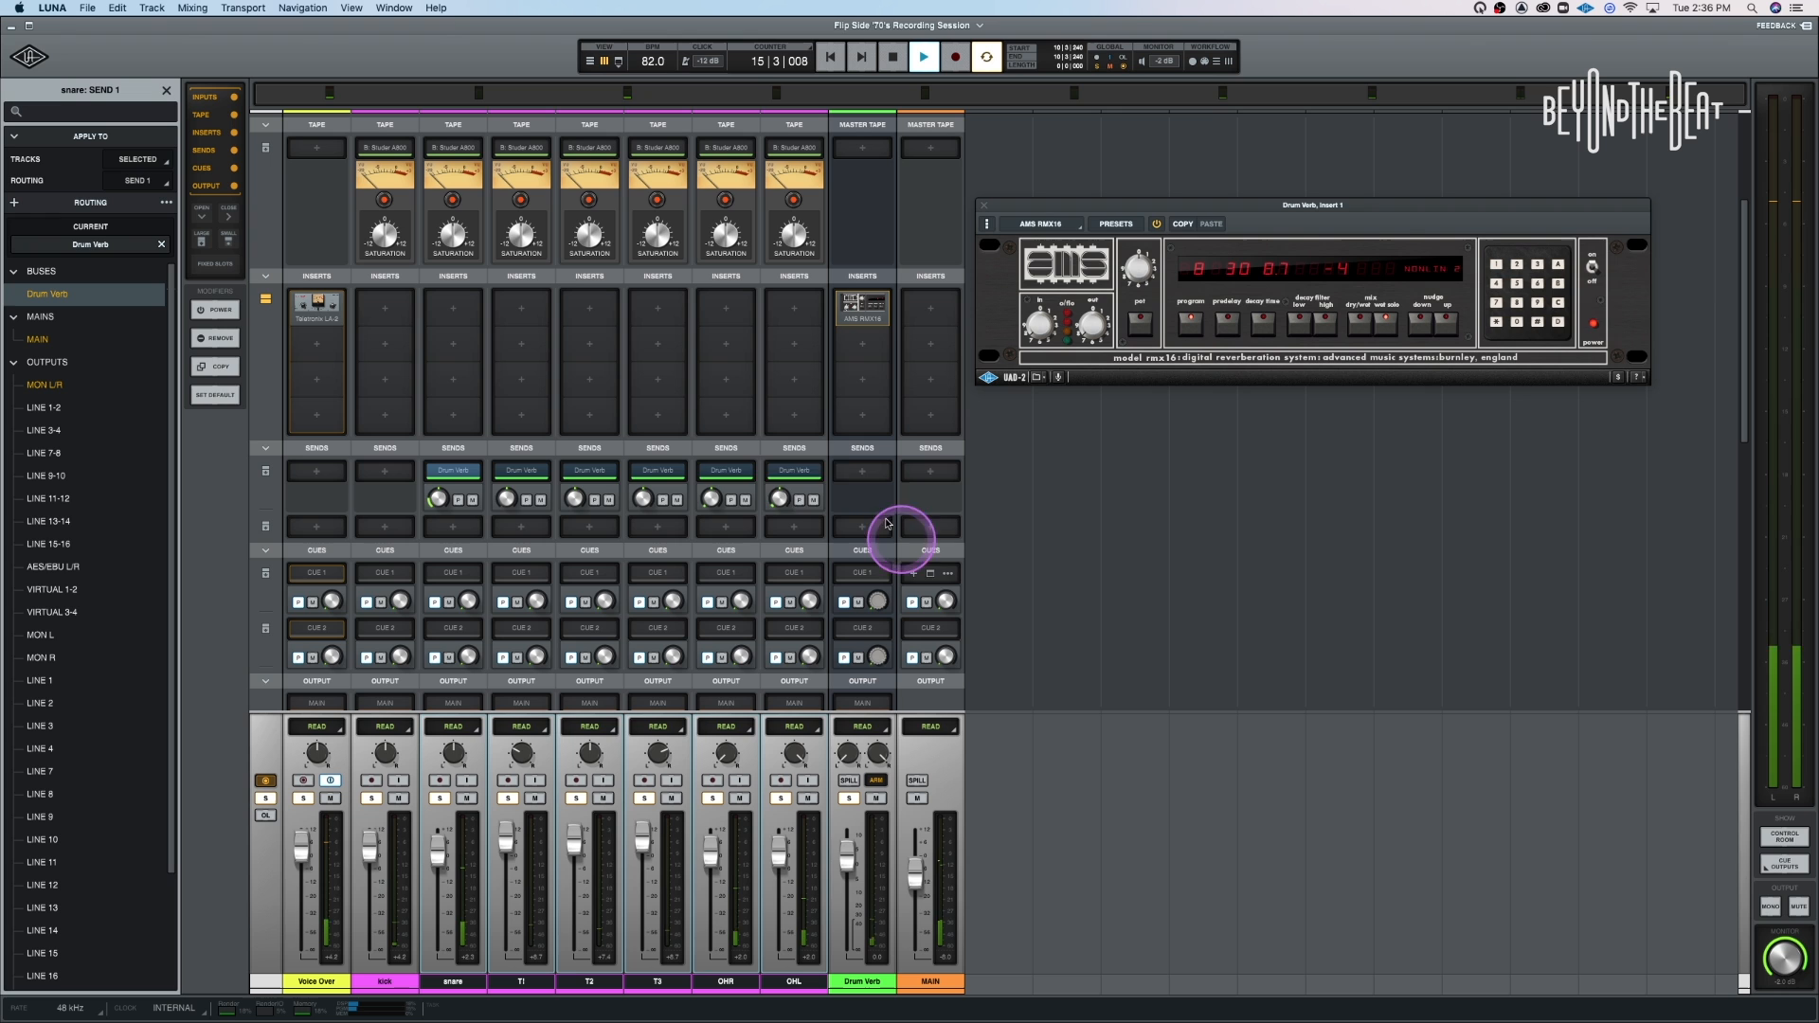
left_click_drag(777, 502, 779, 500)
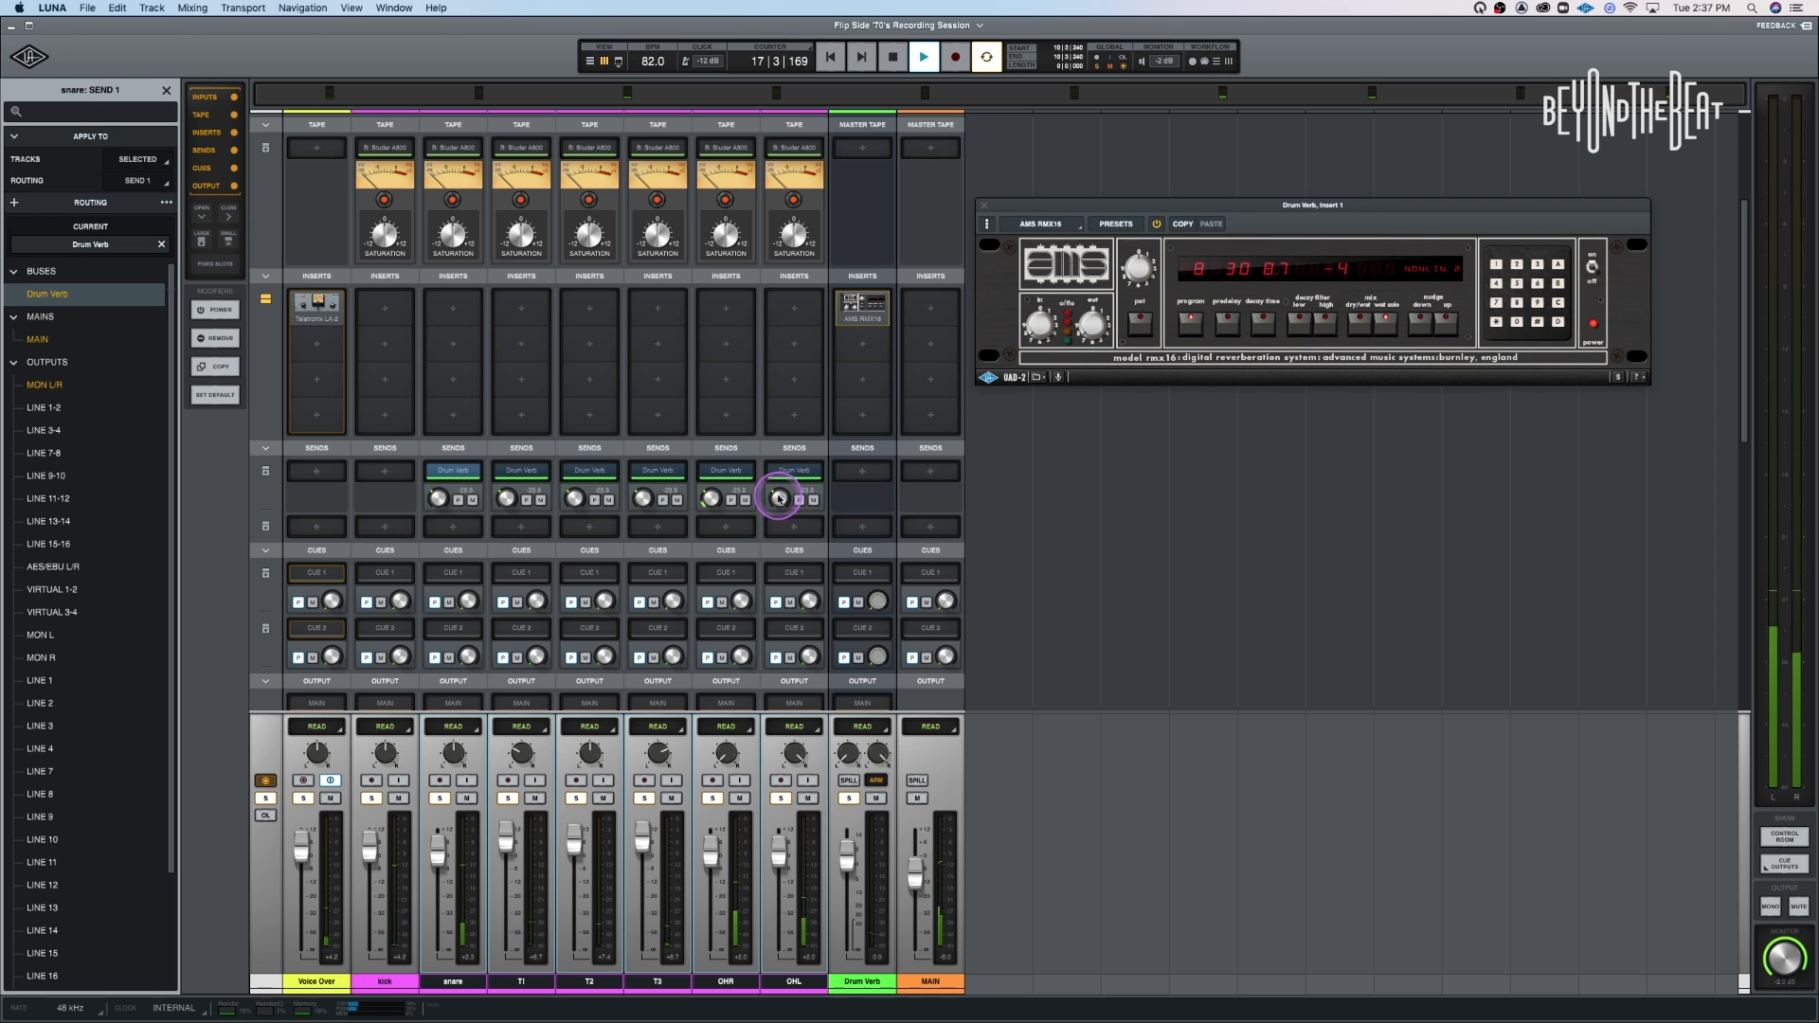
left_click(849, 849)
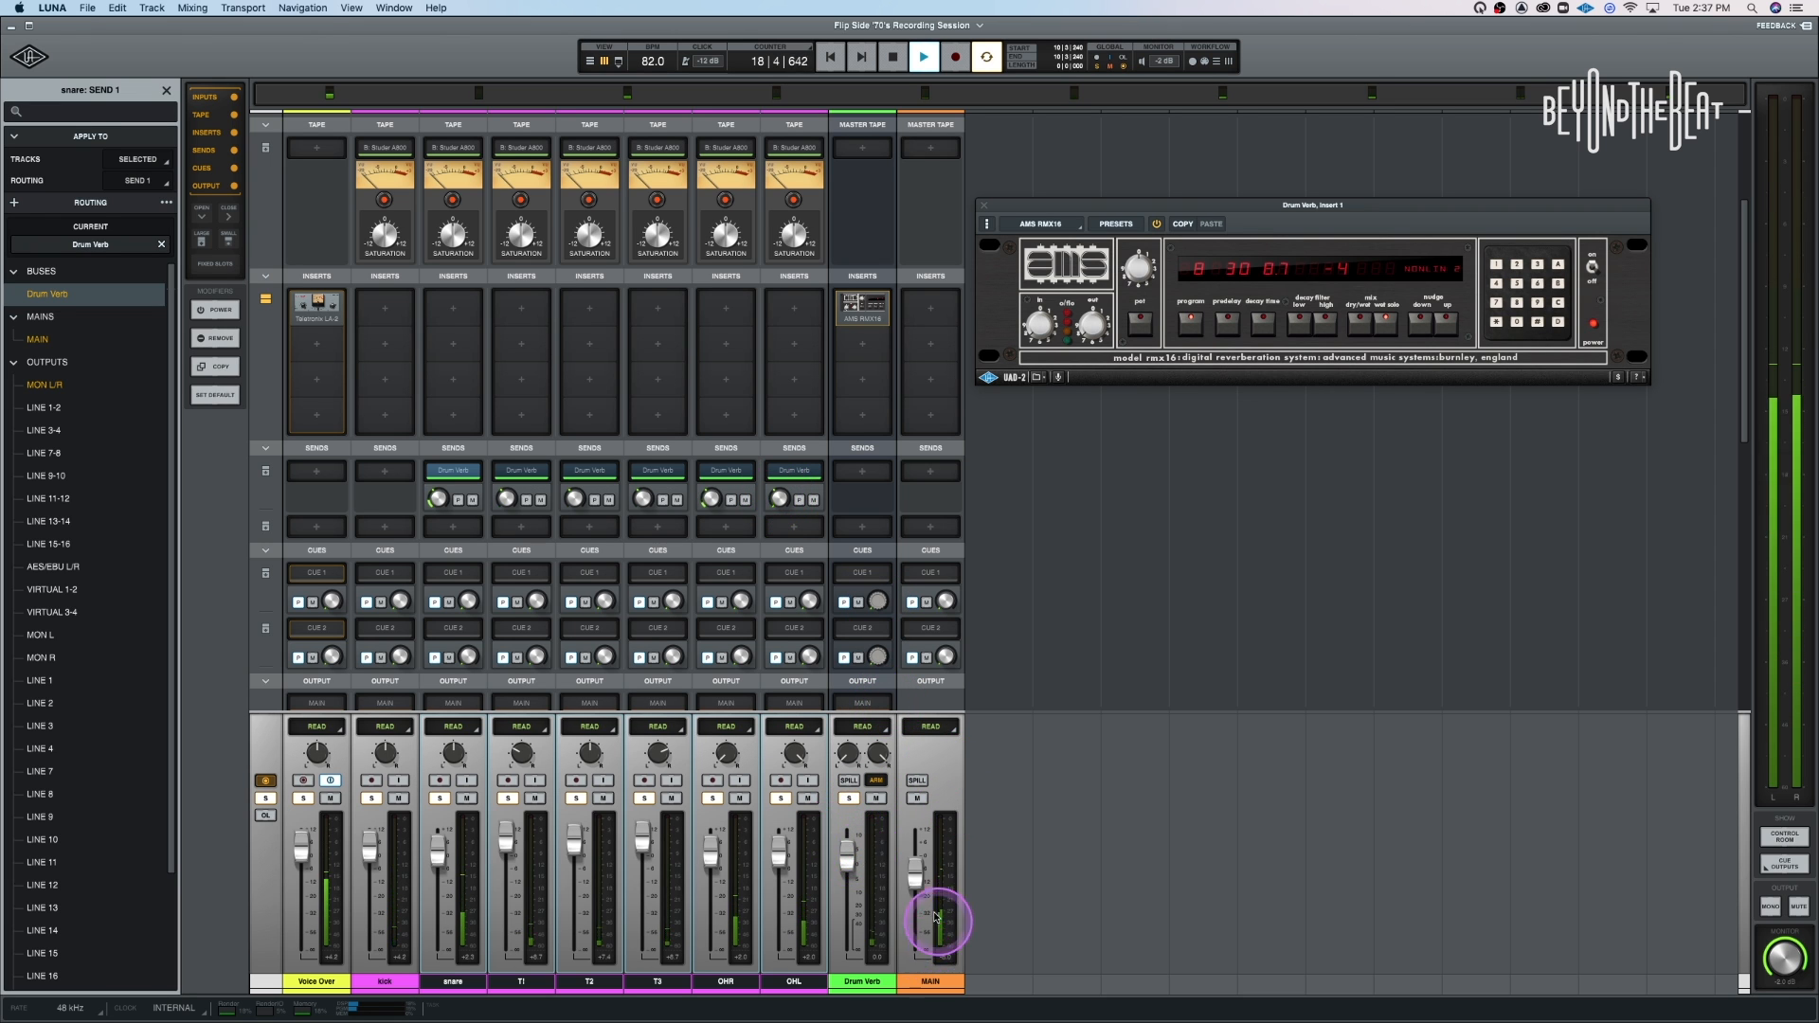
Raise the MAIN fader slightly and clear the solos on all tracks
left_click_drag(916, 884, 916, 870)
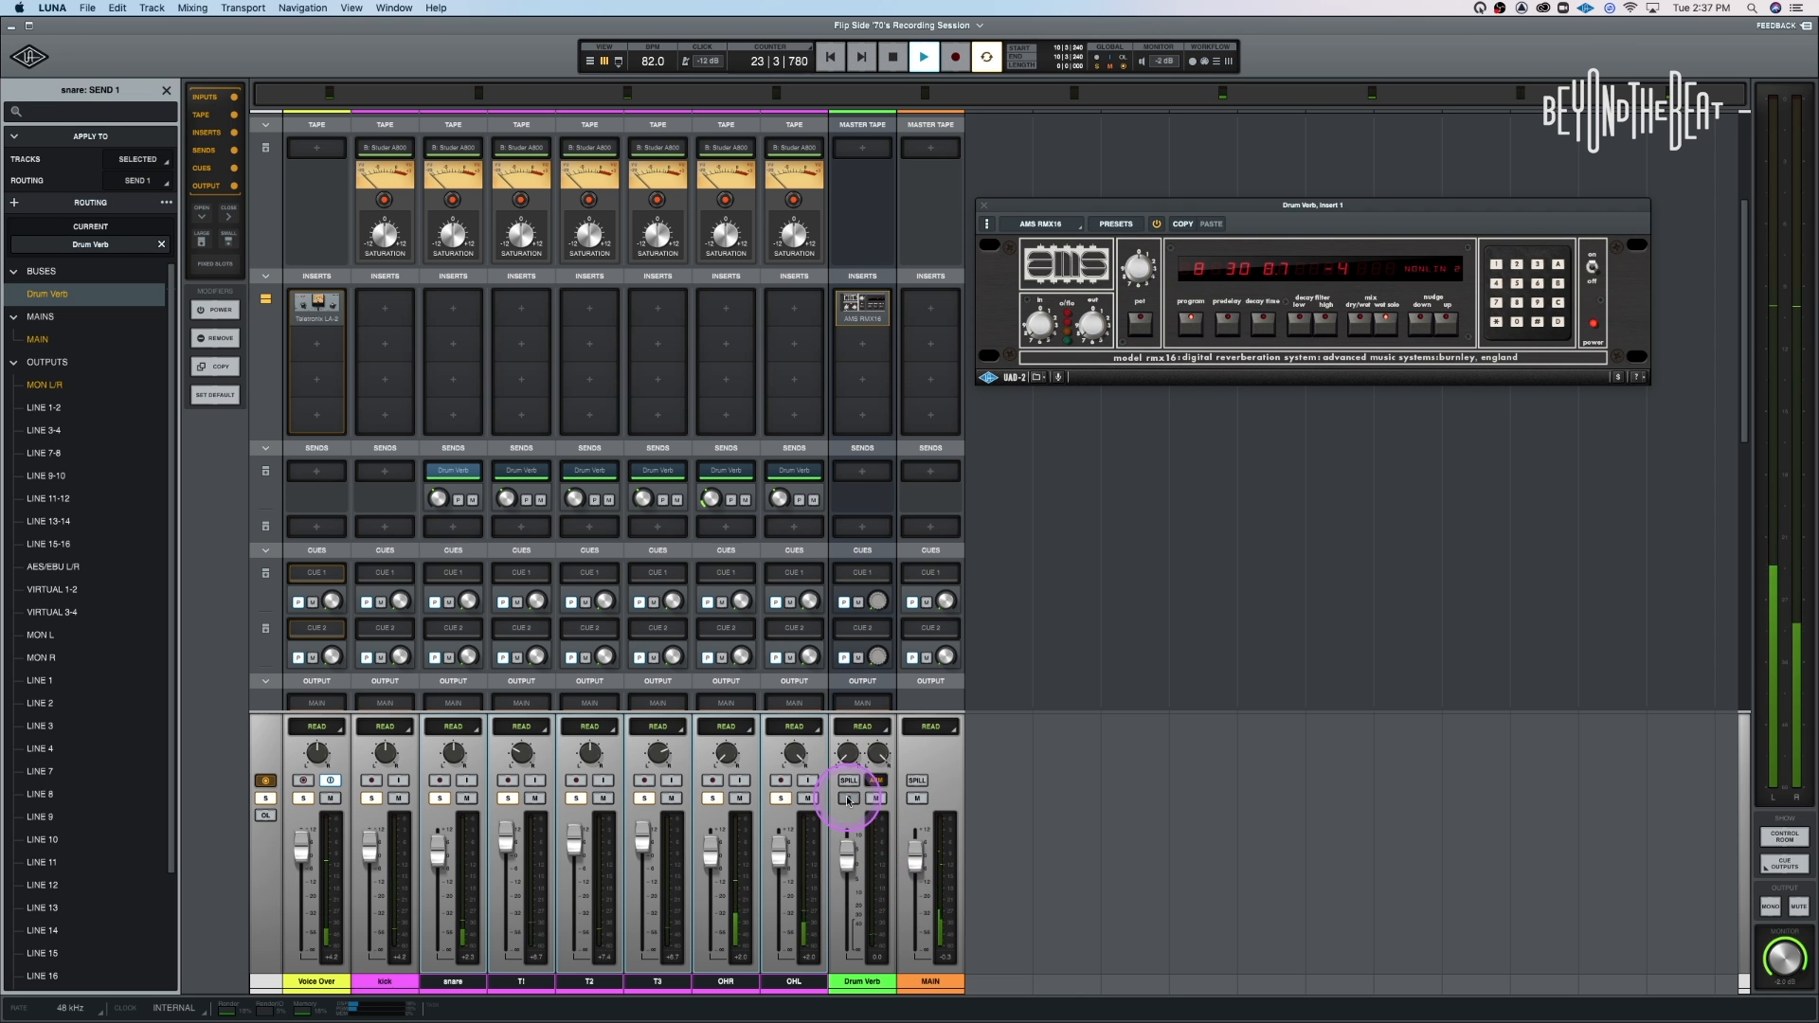
left_click(383, 800)
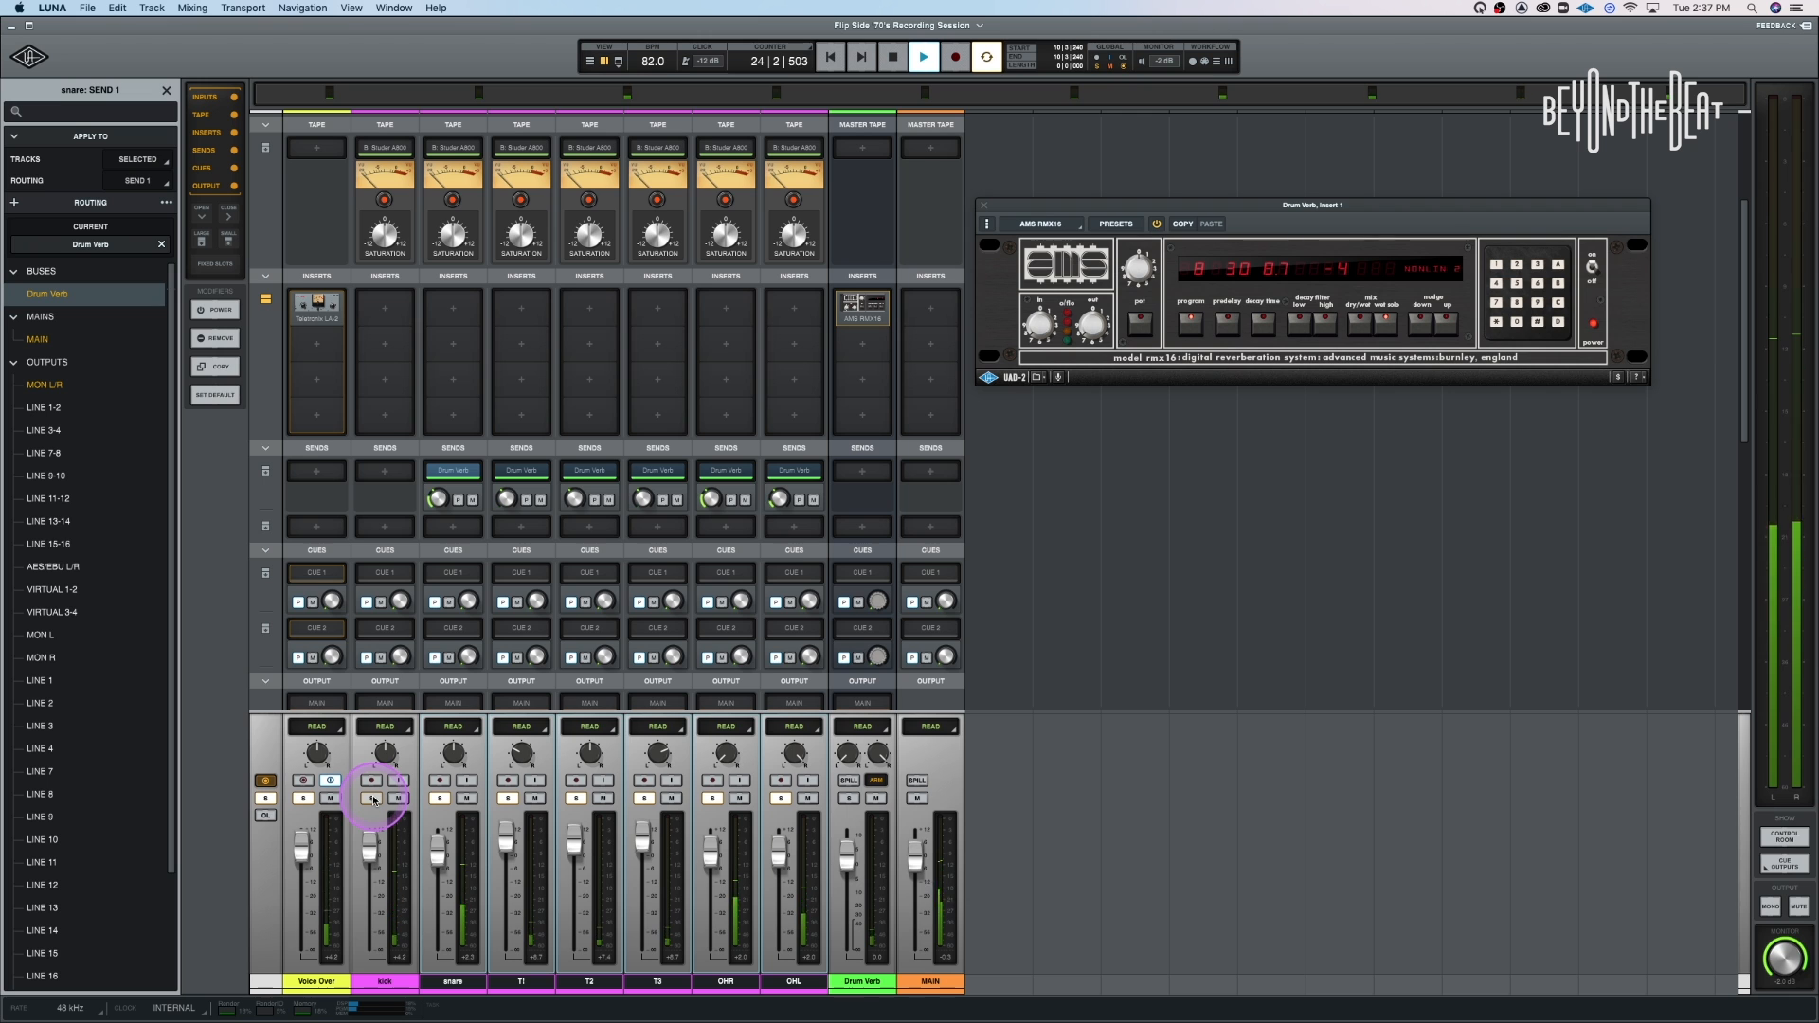
left_click(374, 800, "alt")
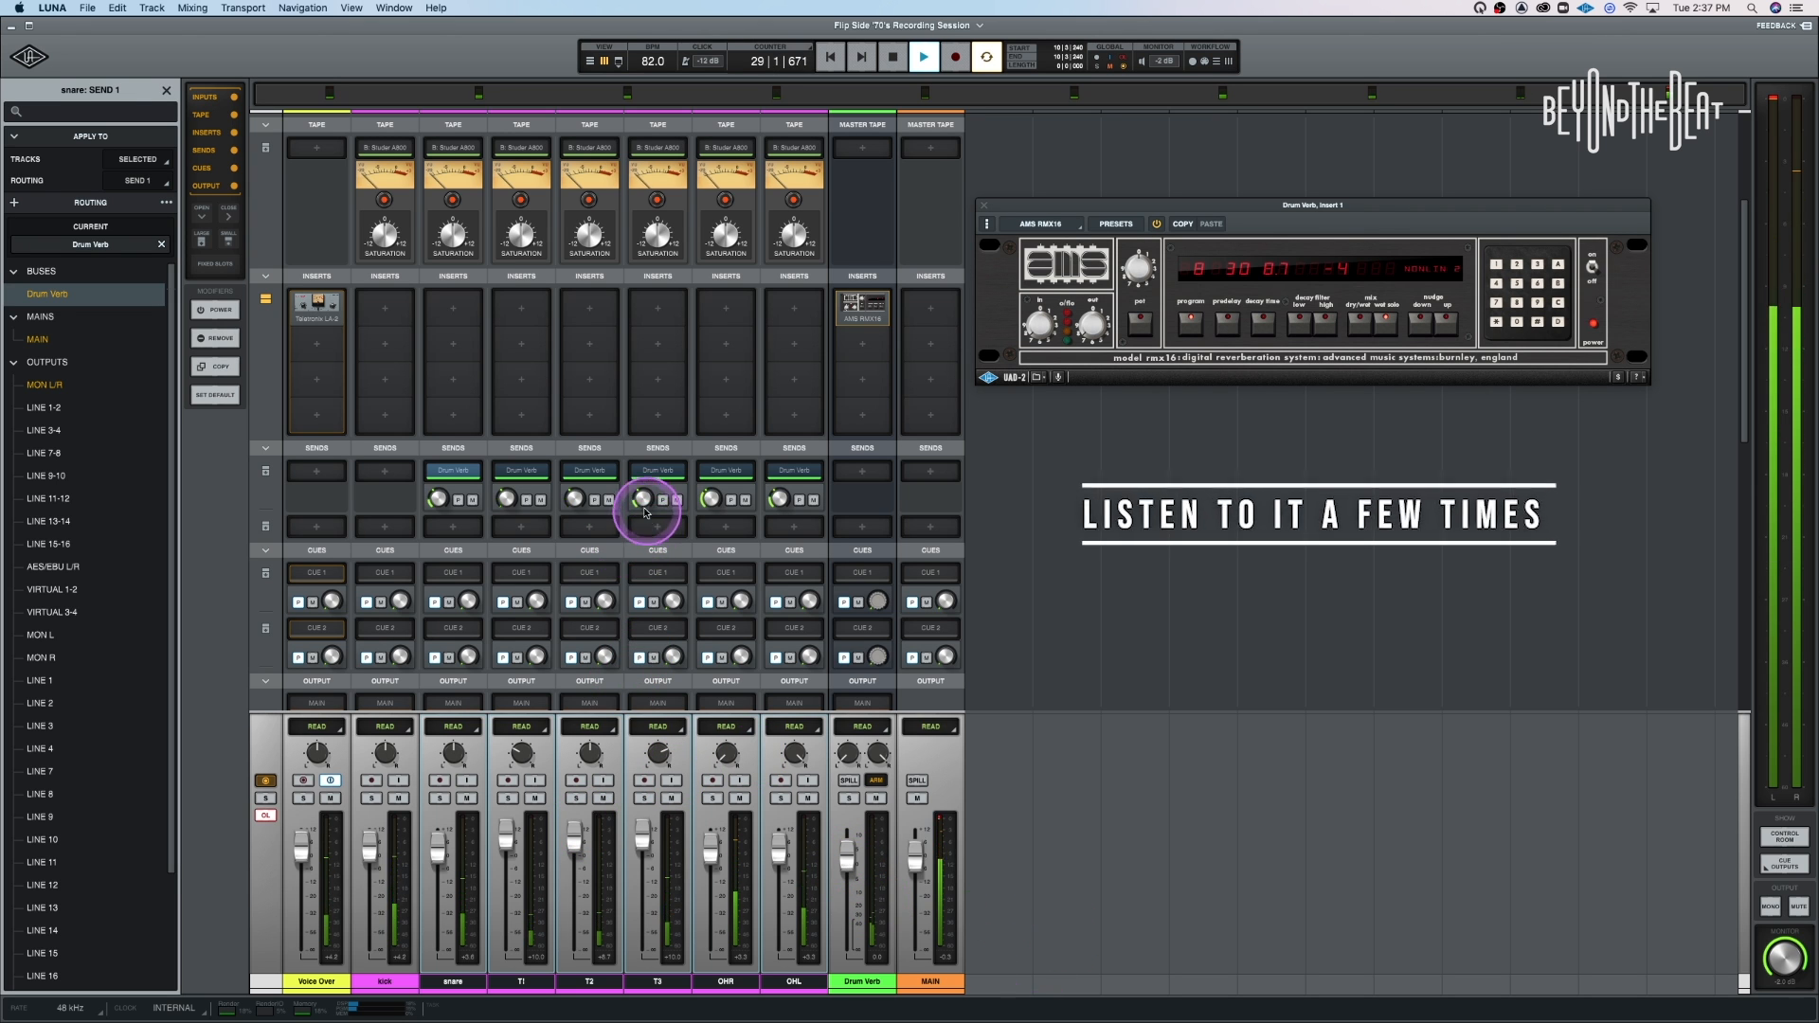
Fine-tune the selected tracks' Drum Verb send levels from the T3 send, replaying the full drum mix to judge them
left_click_drag(642, 502, 639, 494)
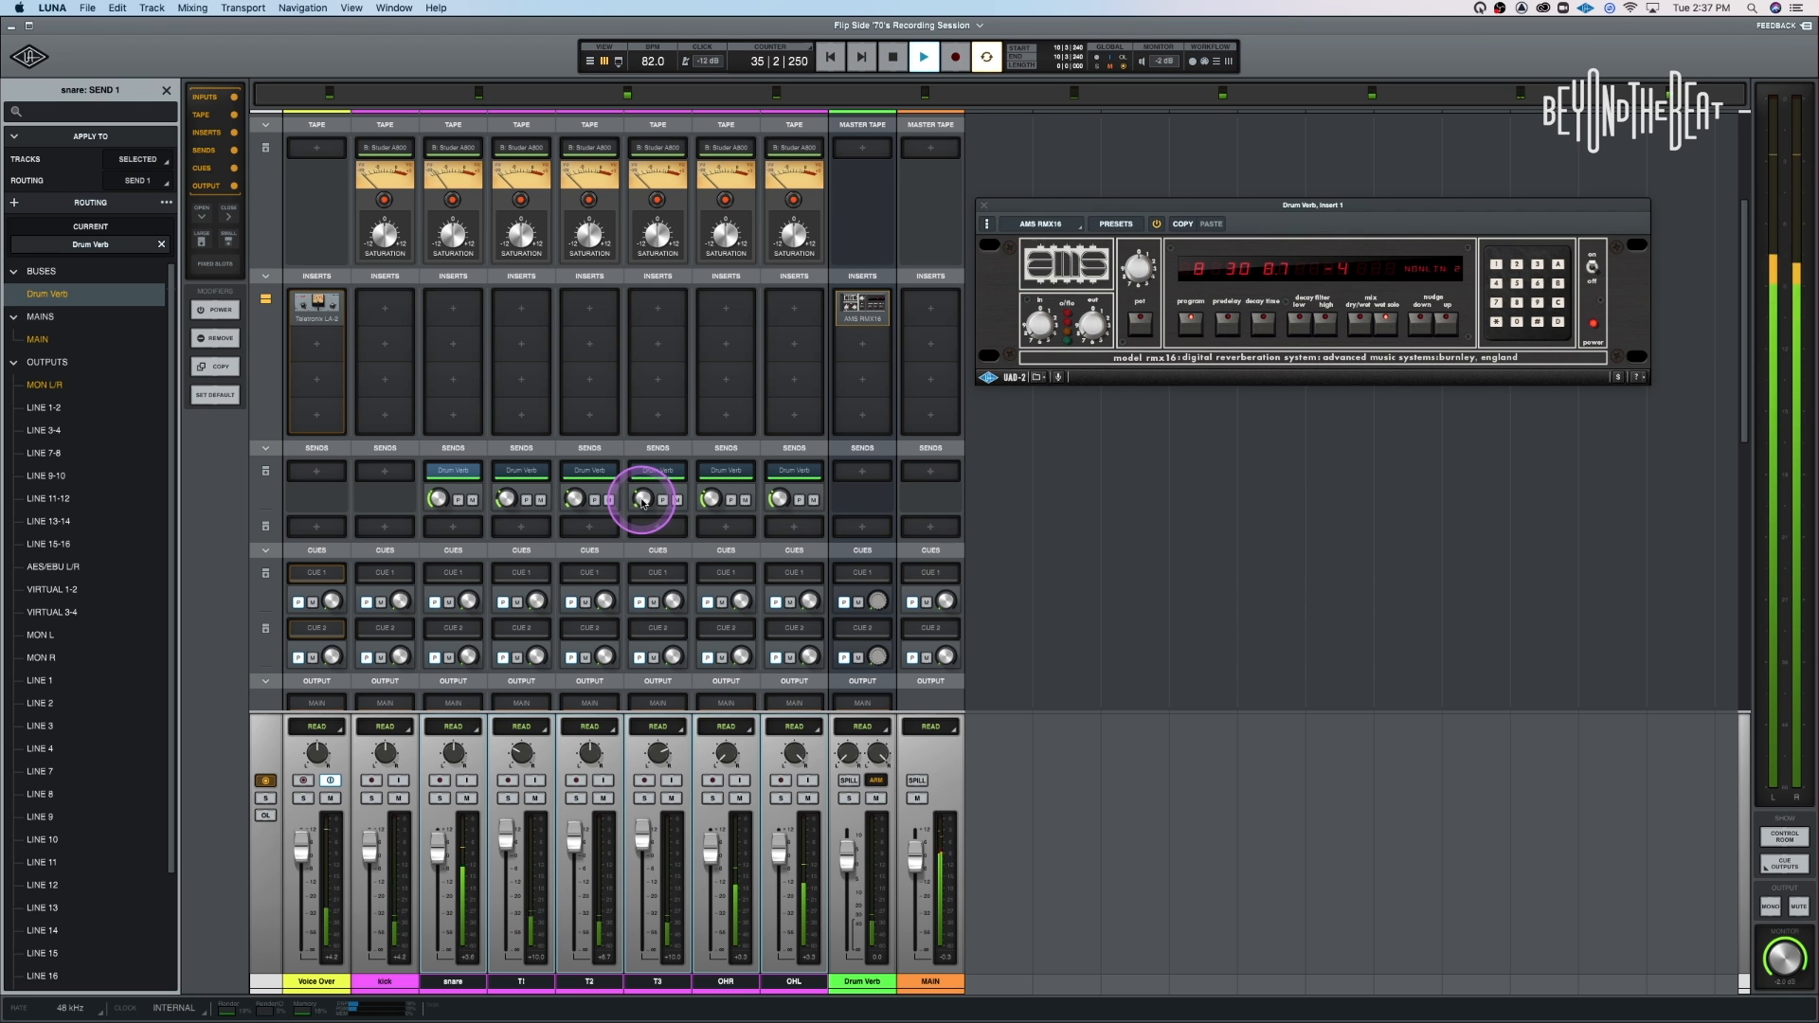
key("space")
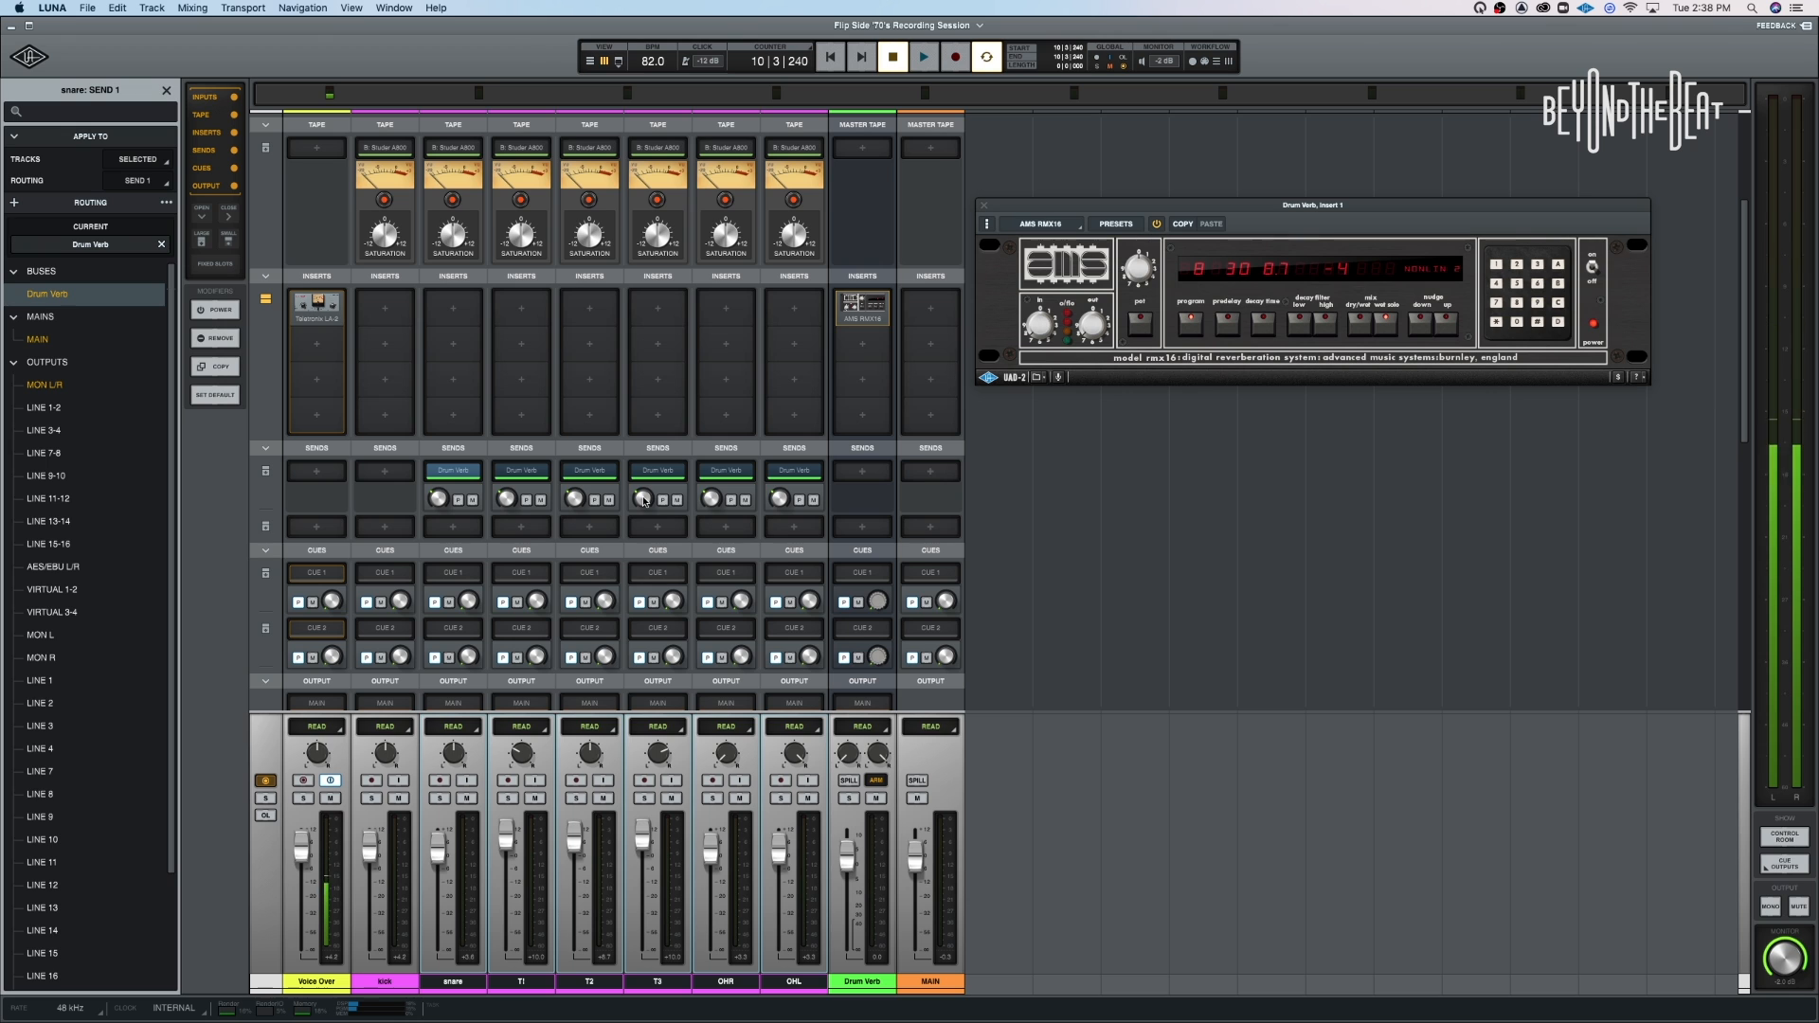
left_click(643, 501)
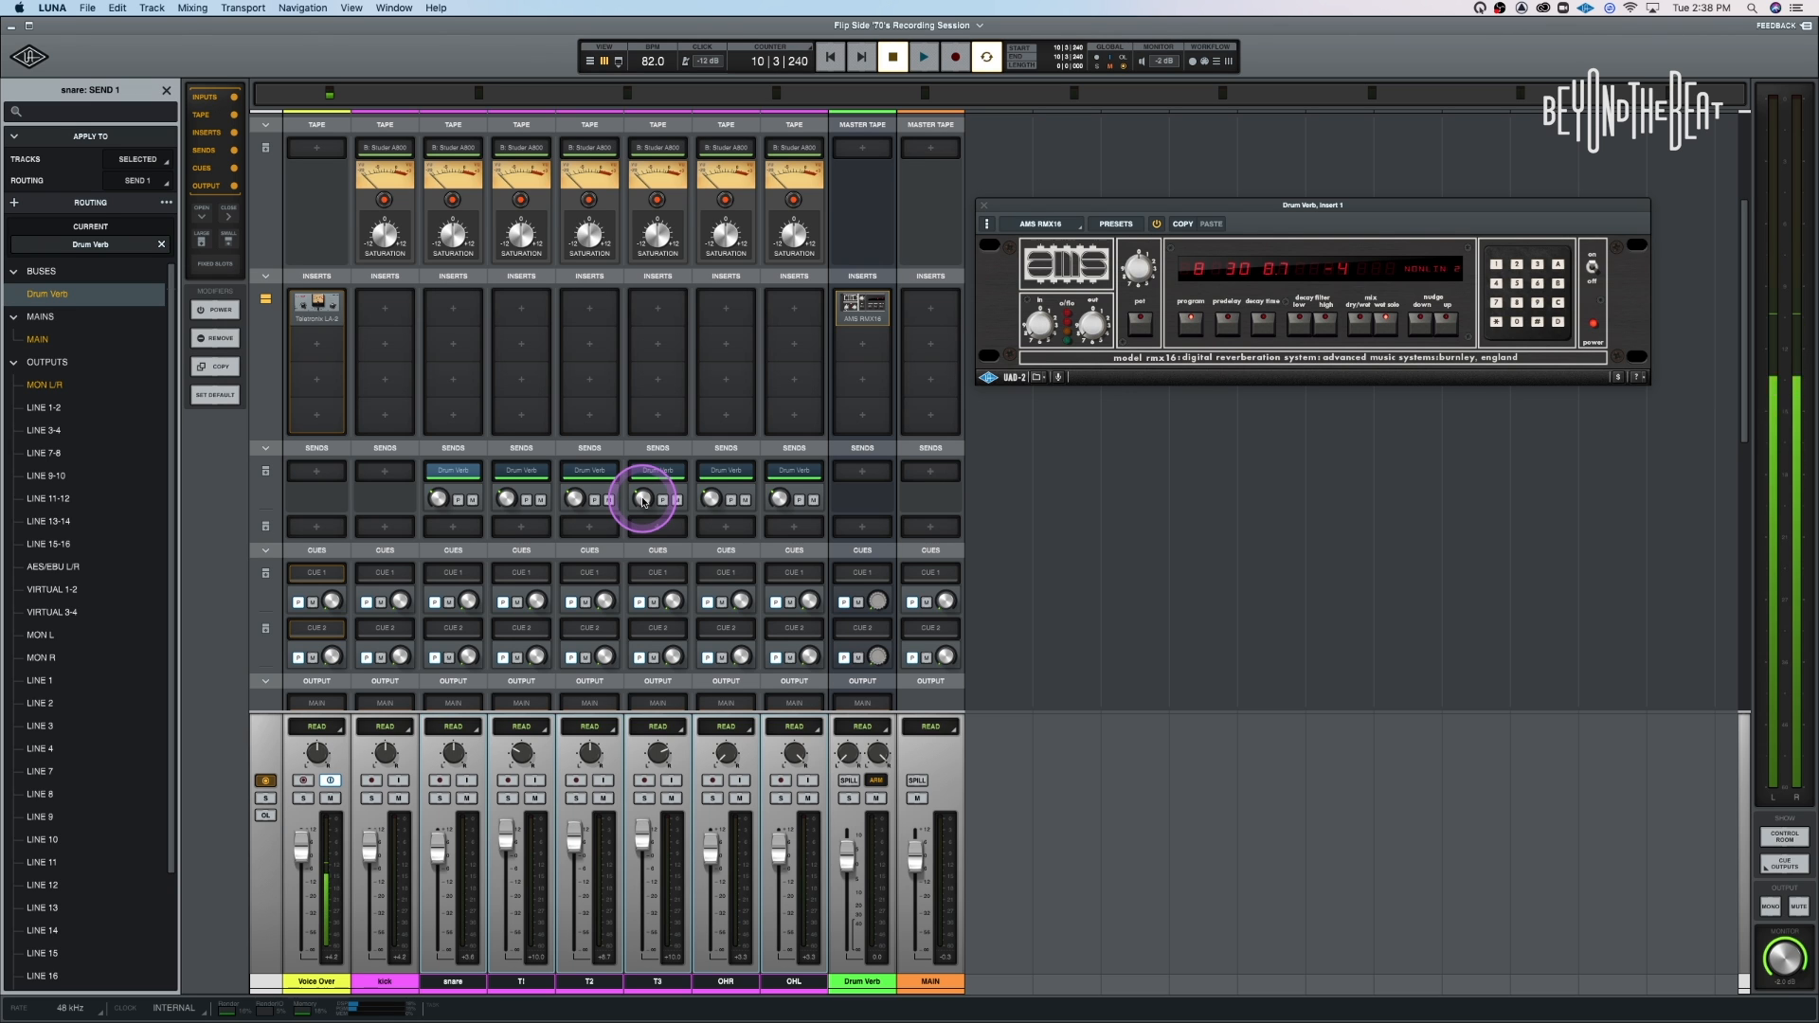
key("space")
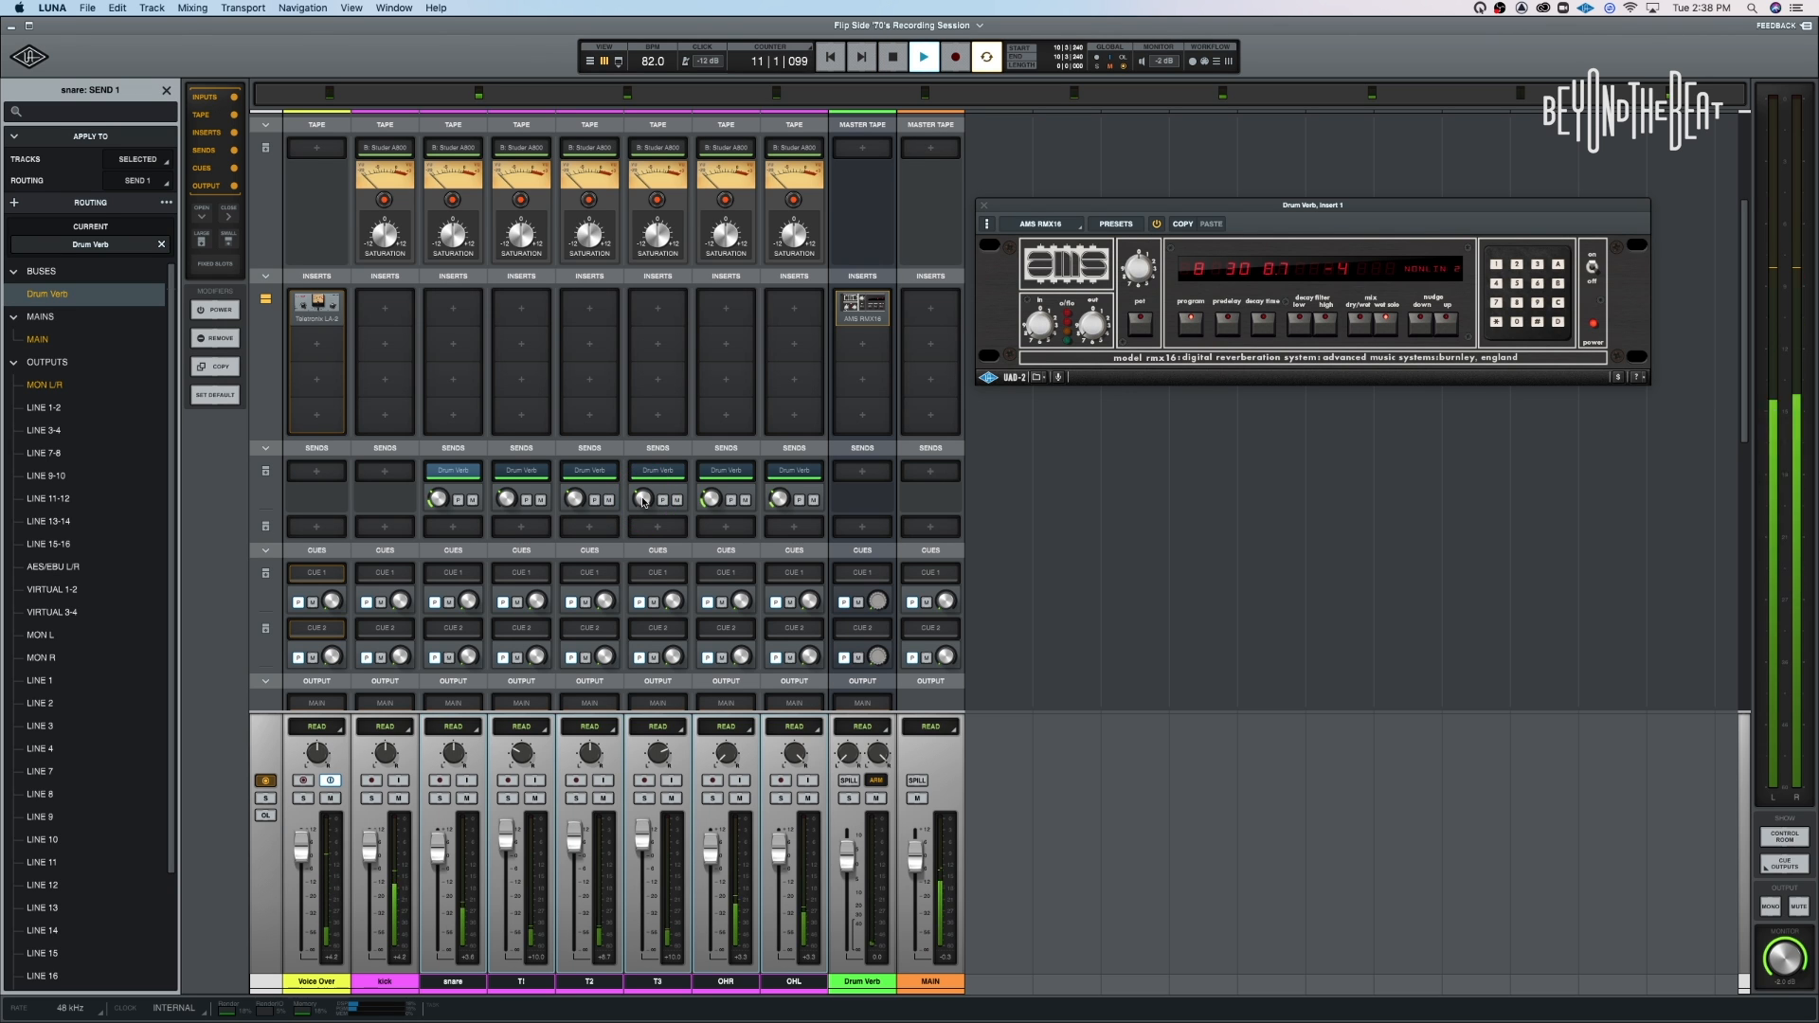
left_click_drag(644, 499, 643, 492)
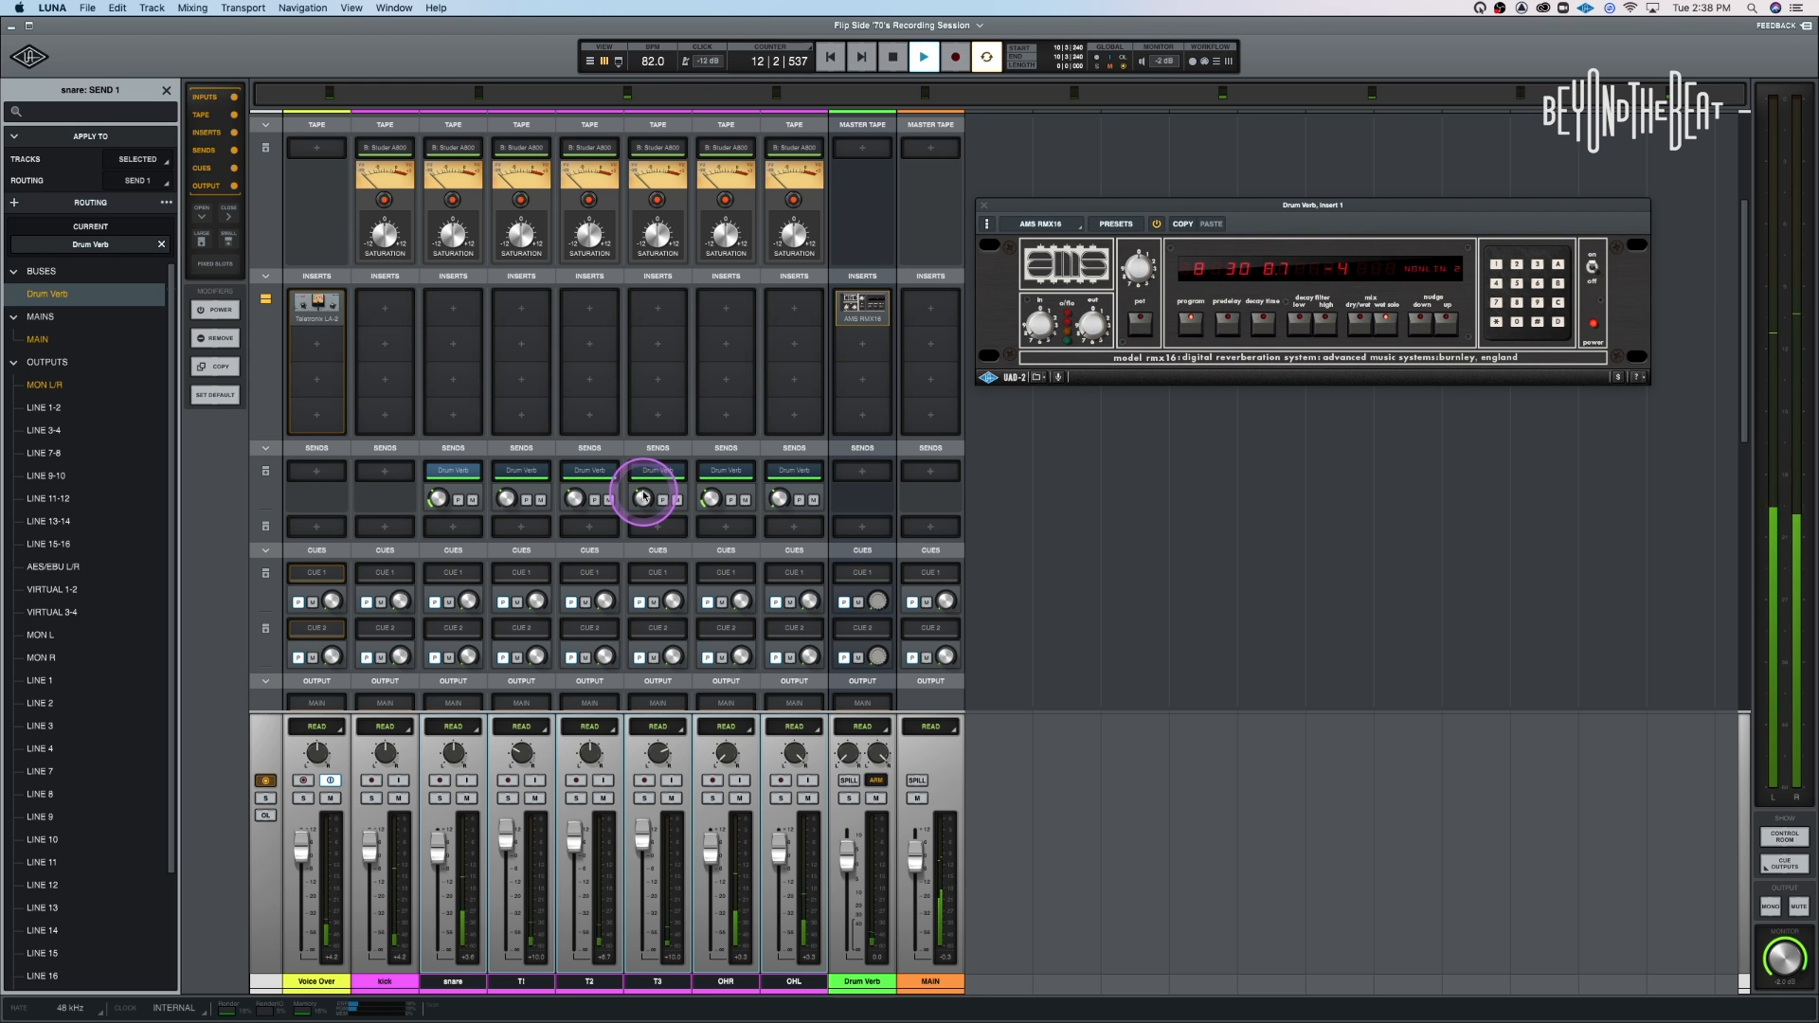
Restart playback of the drums to audition the reverb on the Drum Verb bus
left_click(1049, 821)
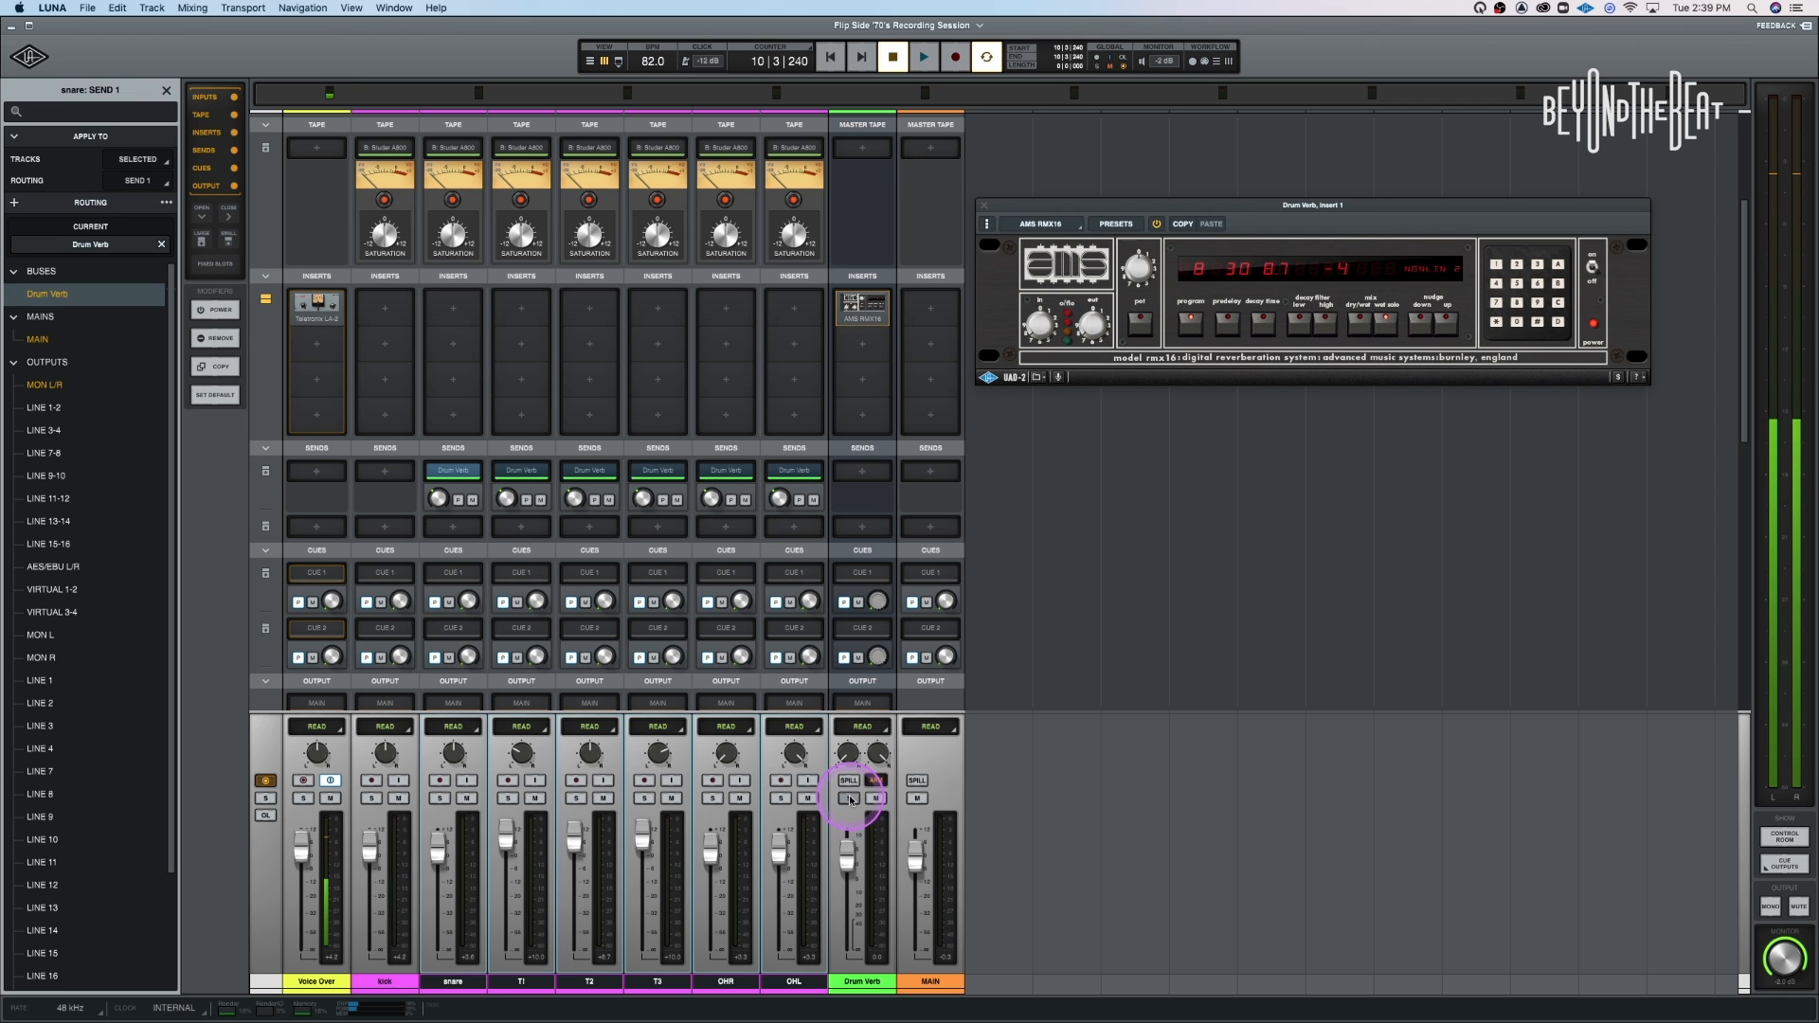
key("space")
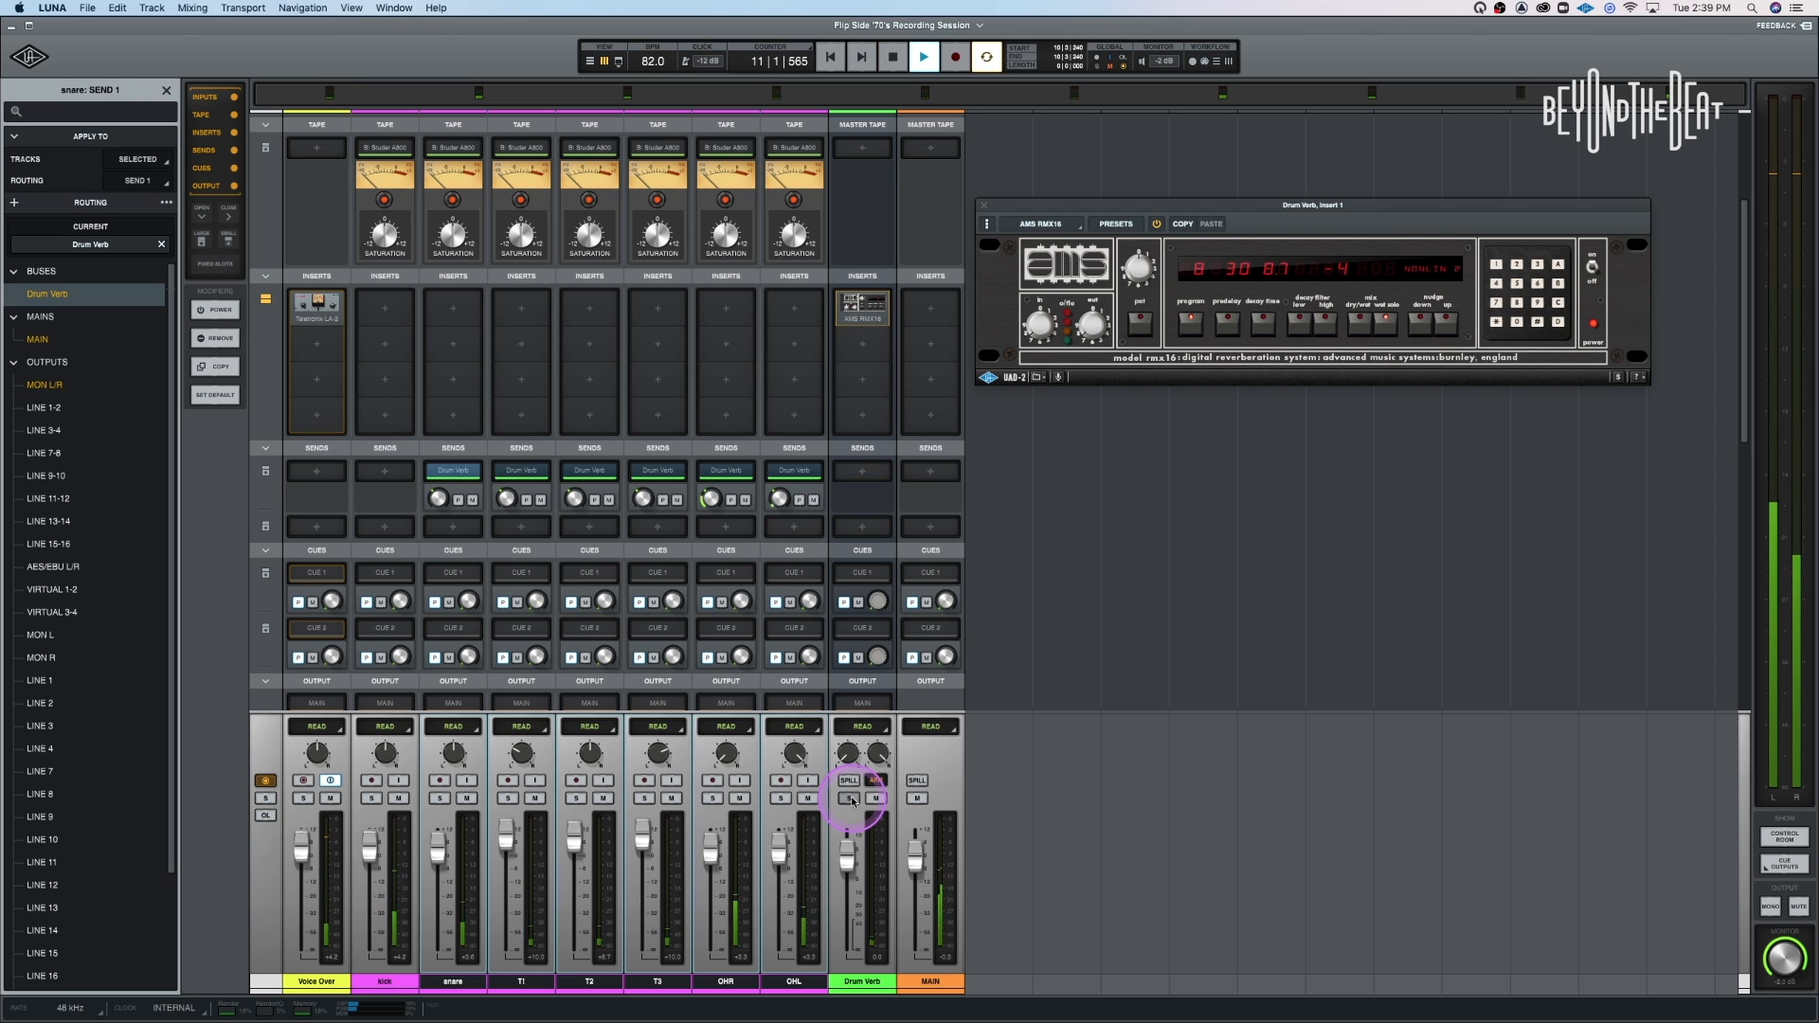